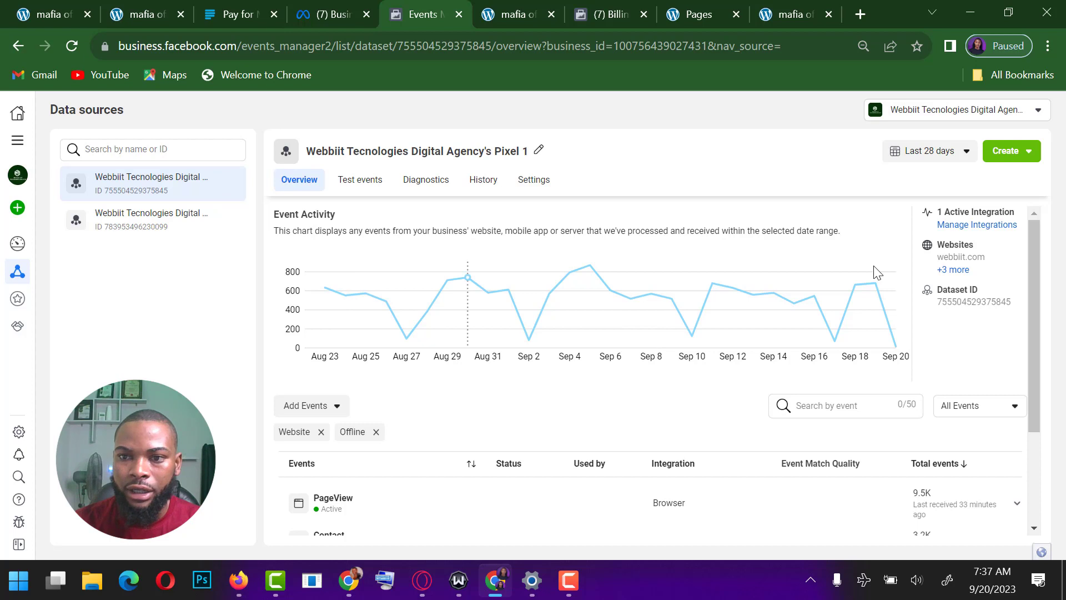
Examine the Data sources overview for Pixel 1, including its event activity chart and list of events.
{"action": "triple_click", "coordinate": [81, 106]}
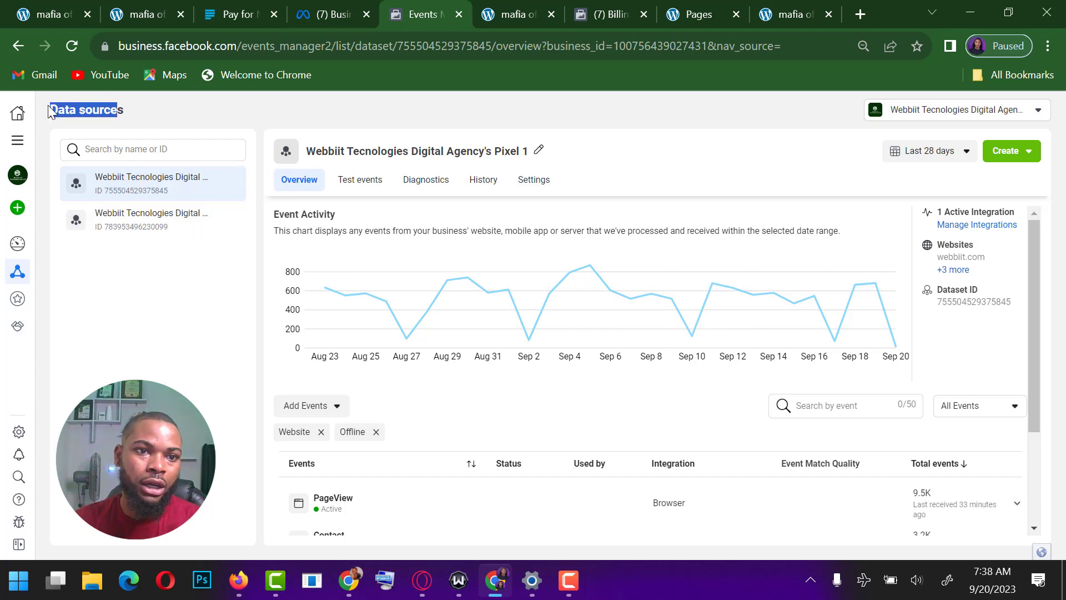
{"action": "left_click_drag", "start_coordinate": [124, 109], "coordinate": [50, 108]}
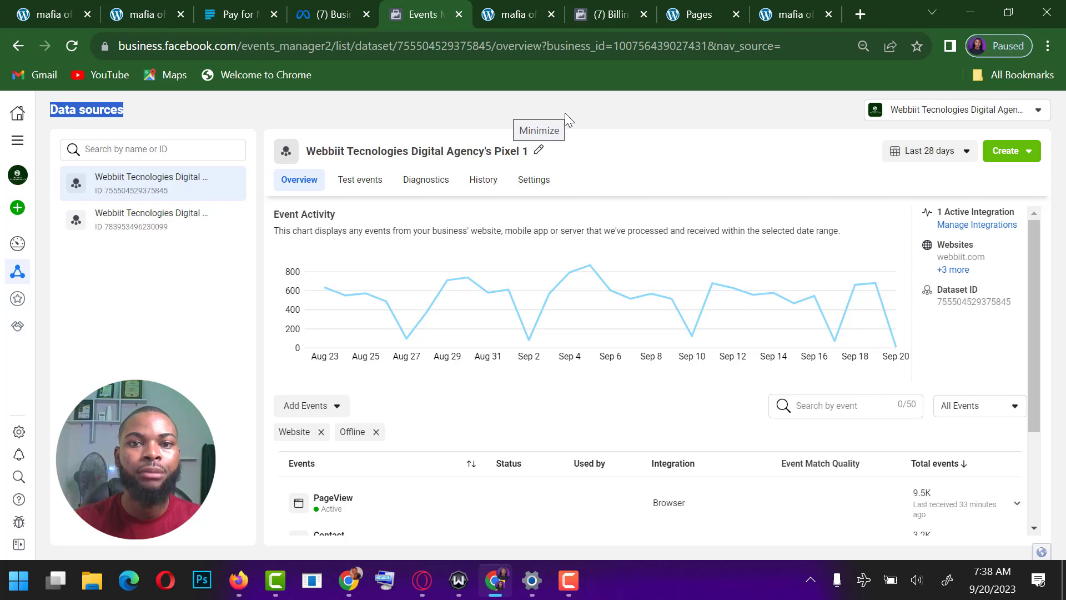
{"action": "scroll", "coordinate": [514, 316], "scroll_direction": "down", "scroll_amount": 3}
{"action": "scroll", "coordinate": [555, 306], "scroll_direction": "up", "scroll_amount": 3}
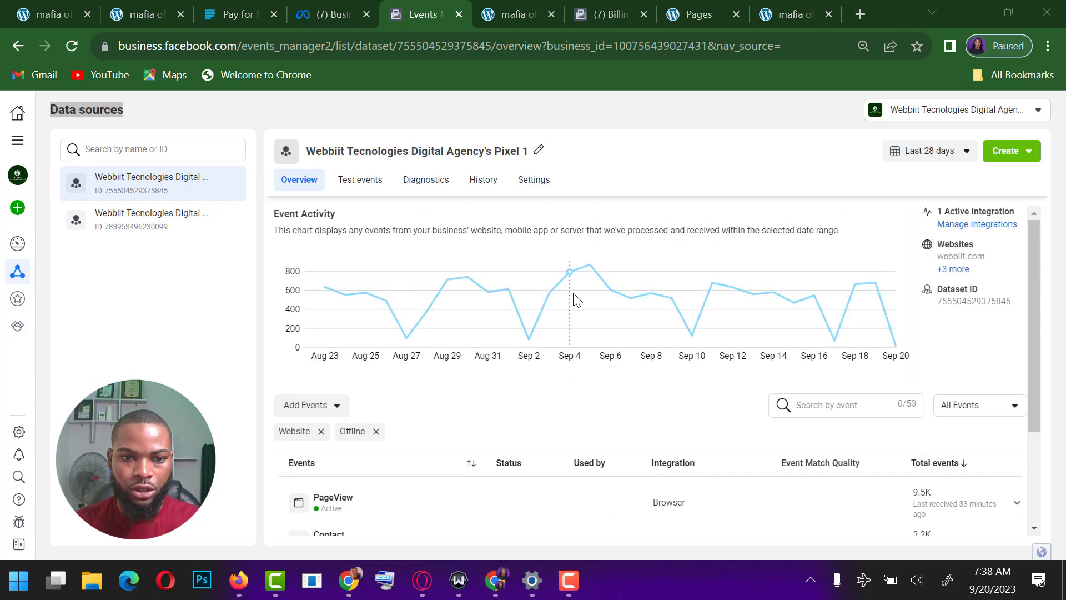
{"action": "scroll", "coordinate": [575, 299], "scroll_direction": "down", "scroll_amount": 2}
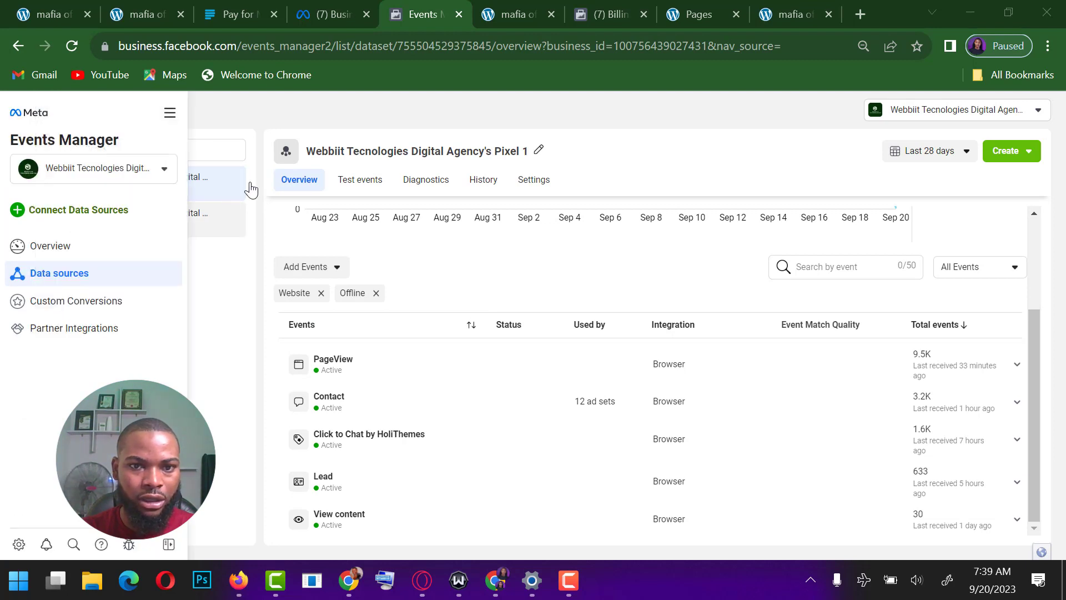
{"action": "left_click", "coordinate": [272, 198]}
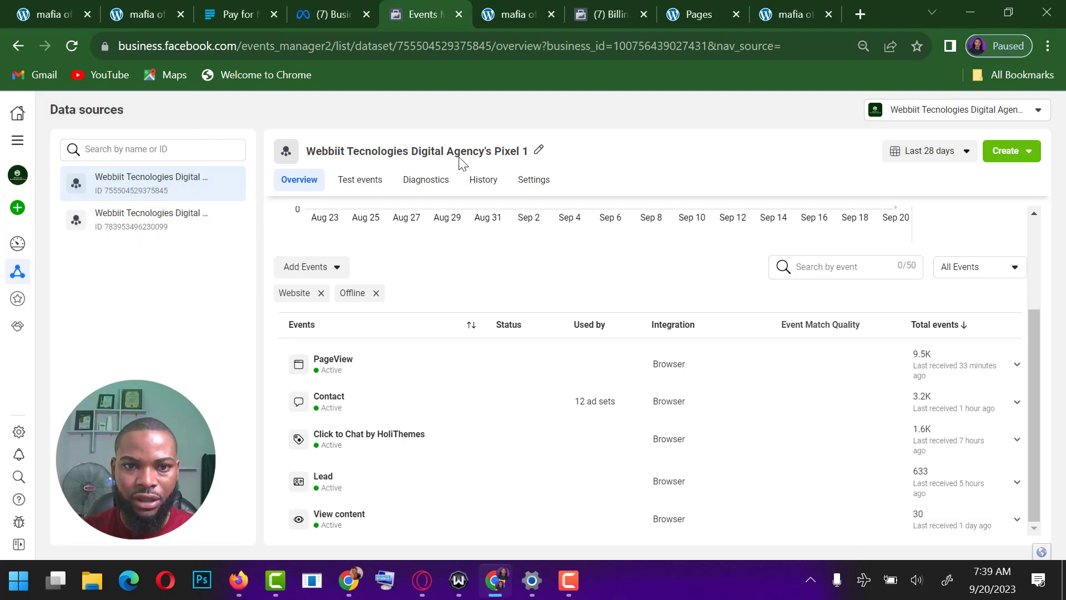
Switch to Business settings and check the Pixels page, and open the Datasets page under Data Sources.
{"action": "left_click", "coordinate": [334, 15]}
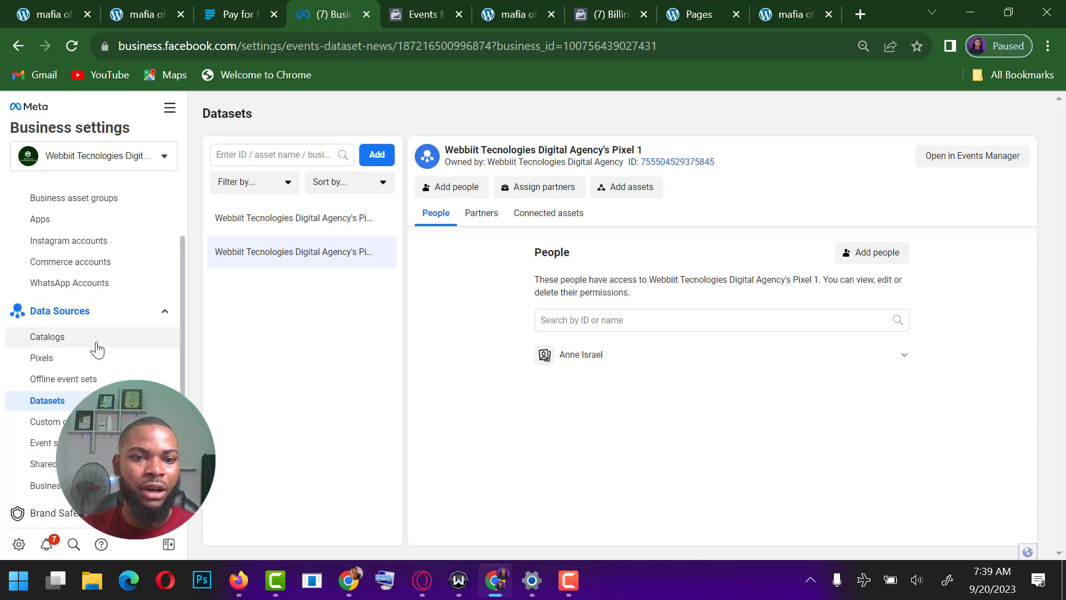
{"action": "left_click", "coordinate": [86, 361]}
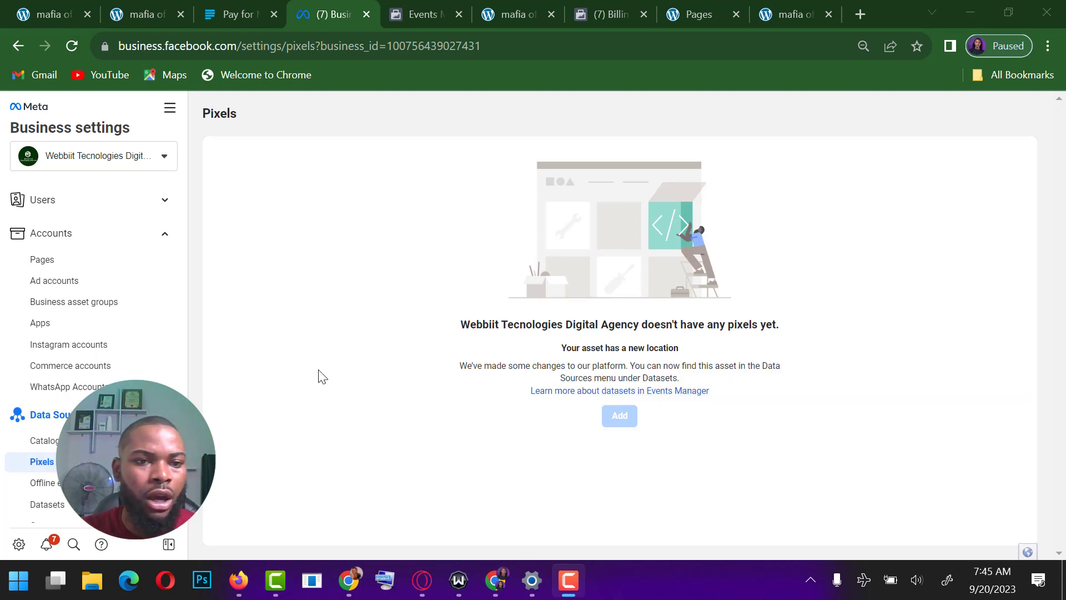
{"action": "scroll", "coordinate": [81, 305], "scroll_direction": "down", "scroll_amount": 2}
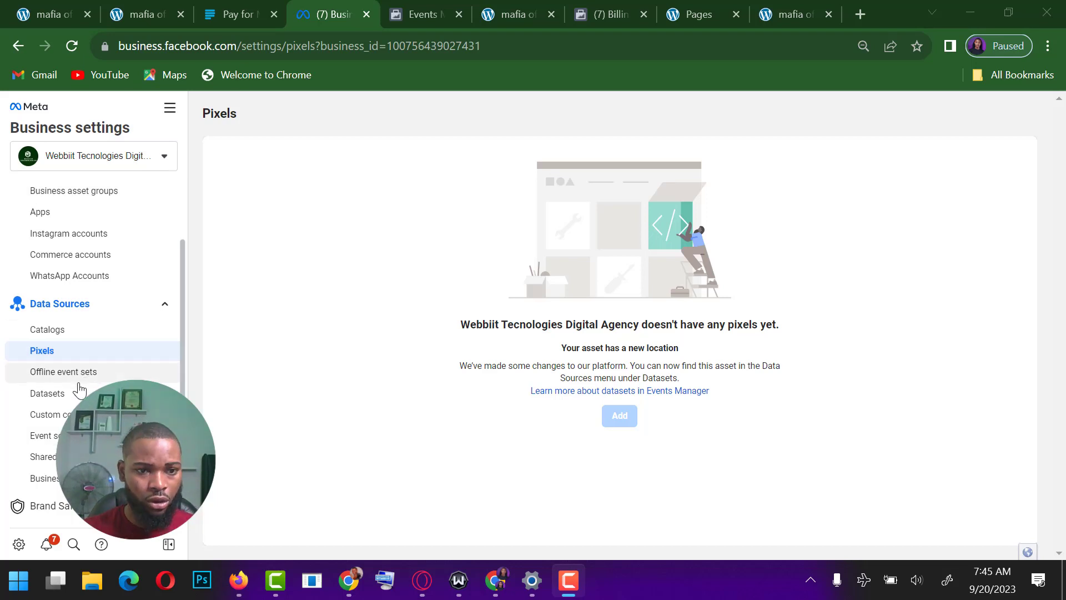
{"action": "left_click", "coordinate": [71, 399]}
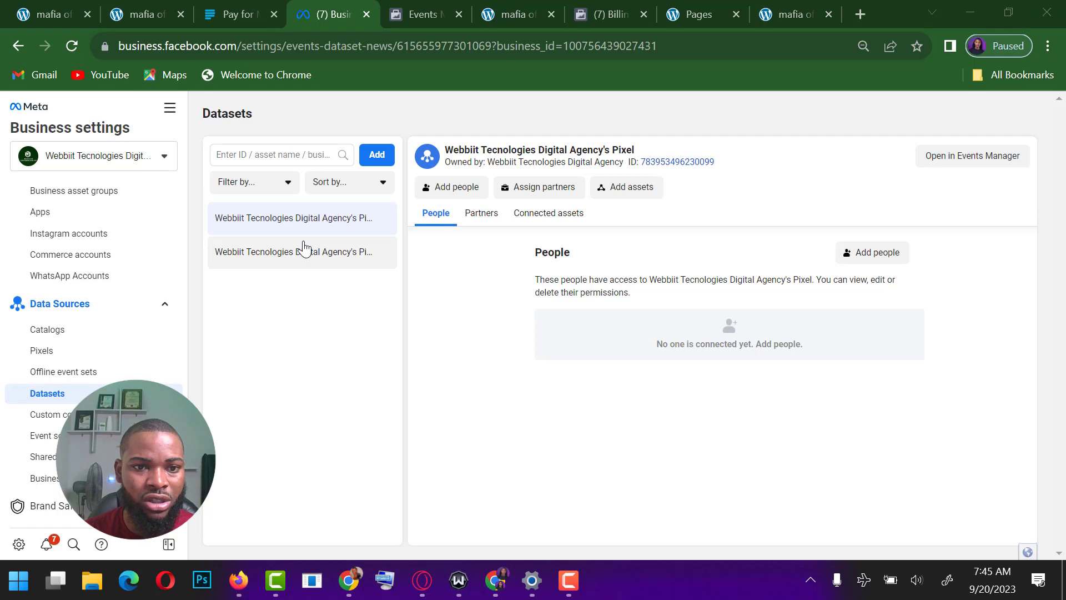
{"action": "left_click", "coordinate": [324, 221]}
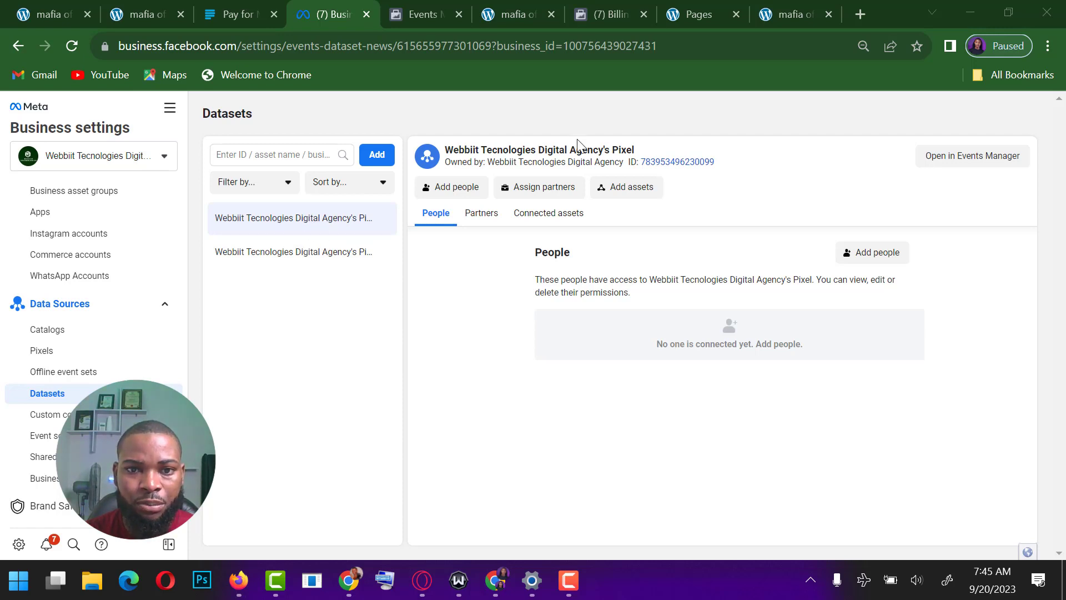
{"action": "left_click_drag", "start_coordinate": [637, 150], "coordinate": [440, 151]}
{"action": "left_click", "coordinate": [735, 167]}
{"action": "left_click_drag", "start_coordinate": [735, 167], "coordinate": [641, 162]}
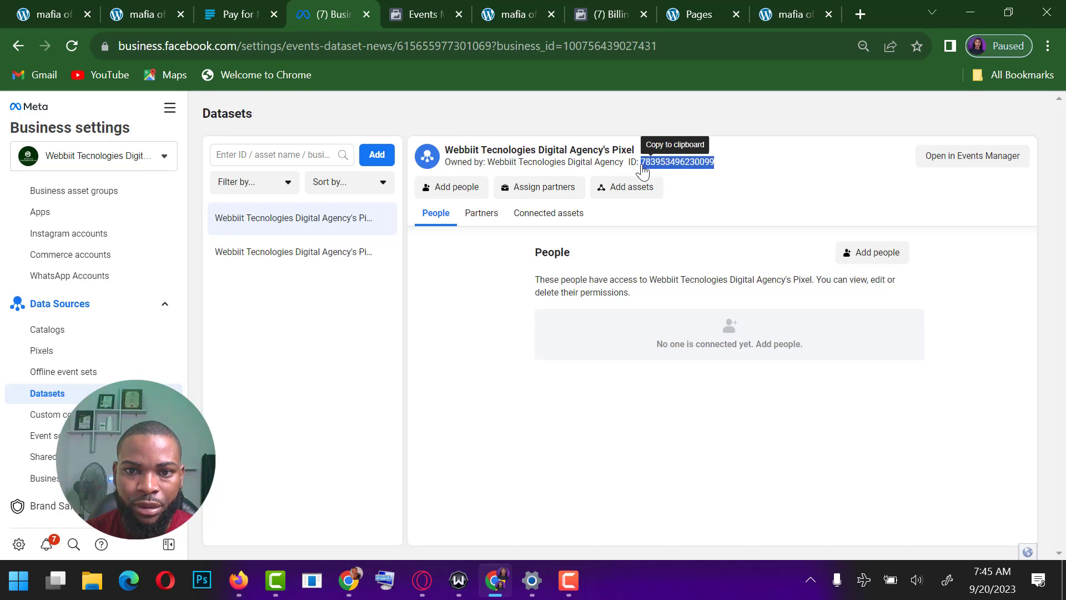
{"action": "left_click", "coordinate": [383, 281]}
{"action": "left_click", "coordinate": [316, 251]}
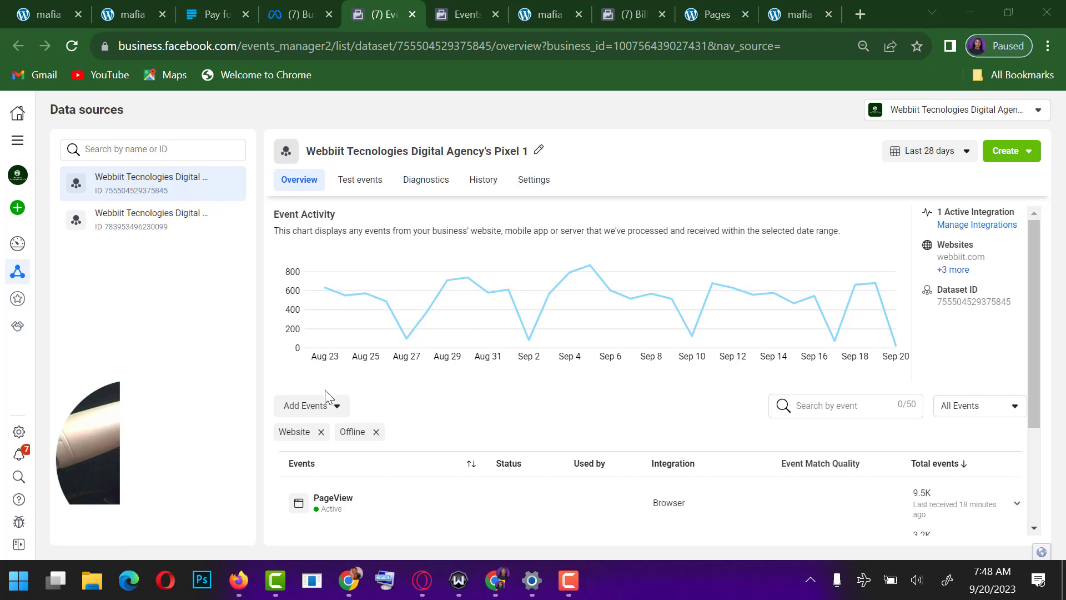
Look over Pixel 1's options for adding events and the full list of websites where the dataset is installed.
{"action": "left_click", "coordinate": [325, 406]}
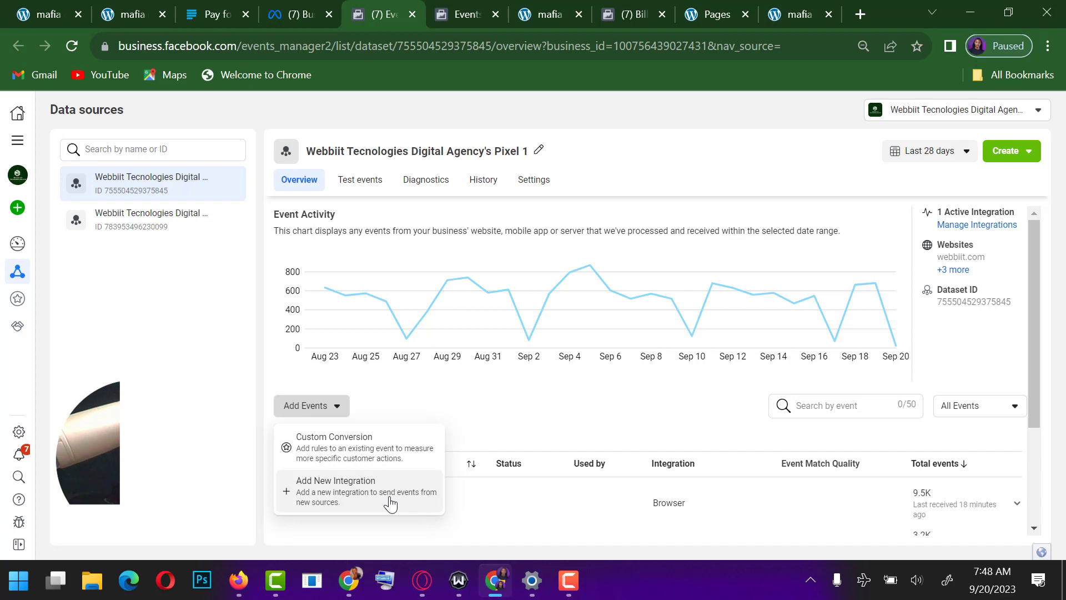
{"action": "left_click", "coordinate": [571, 404]}
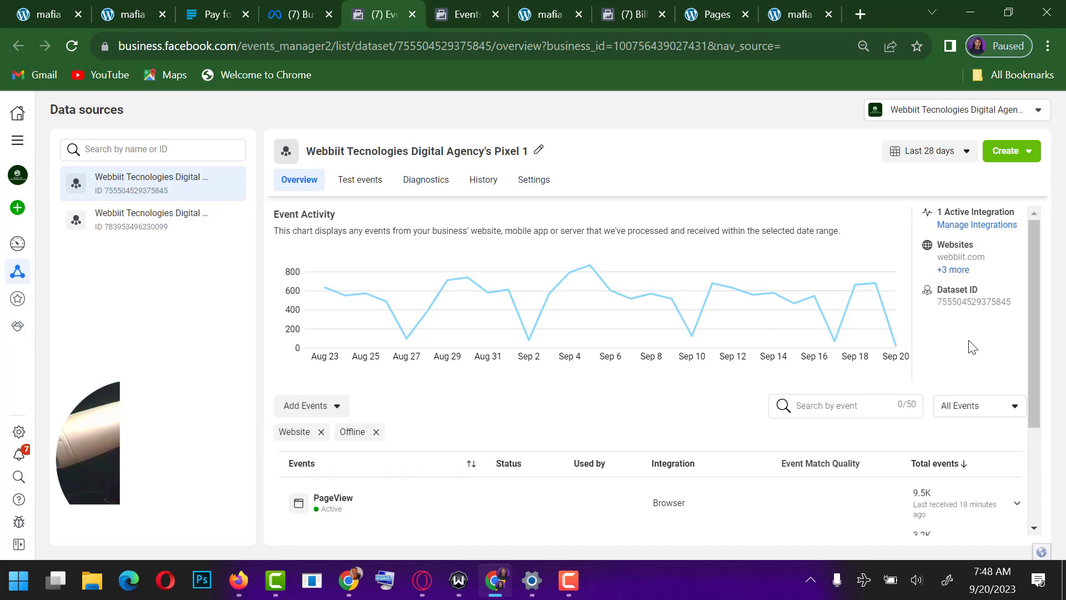
{"action": "left_click", "coordinate": [960, 271]}
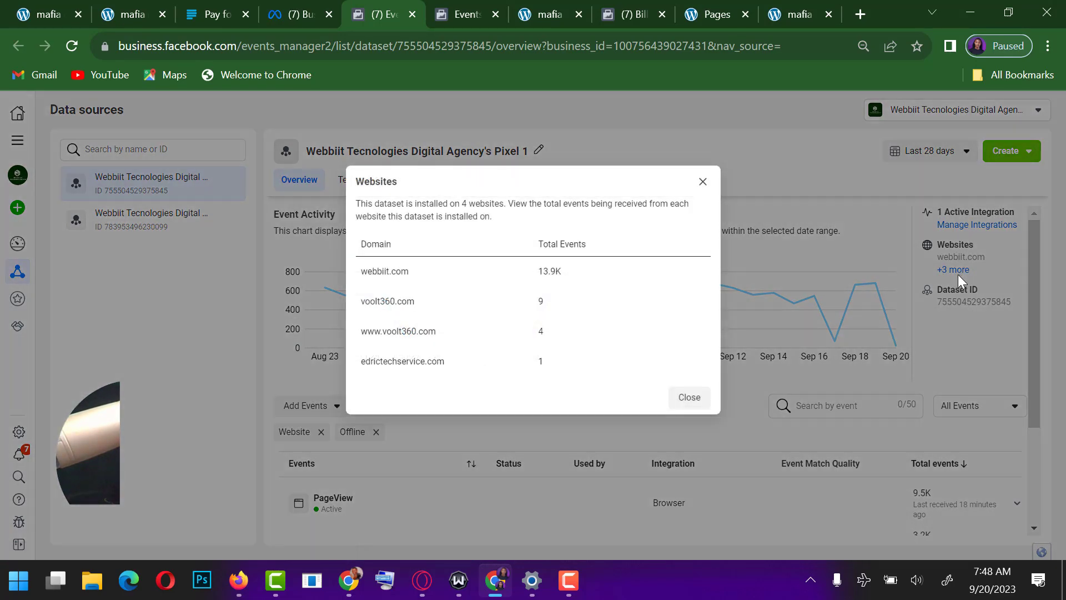
{"action": "left_click", "coordinate": [701, 182]}
{"action": "scroll", "coordinate": [952, 351], "scroll_direction": "down", "scroll_amount": 3}
{"action": "scroll", "coordinate": [989, 381], "scroll_direction": "up", "scroll_amount": 3}
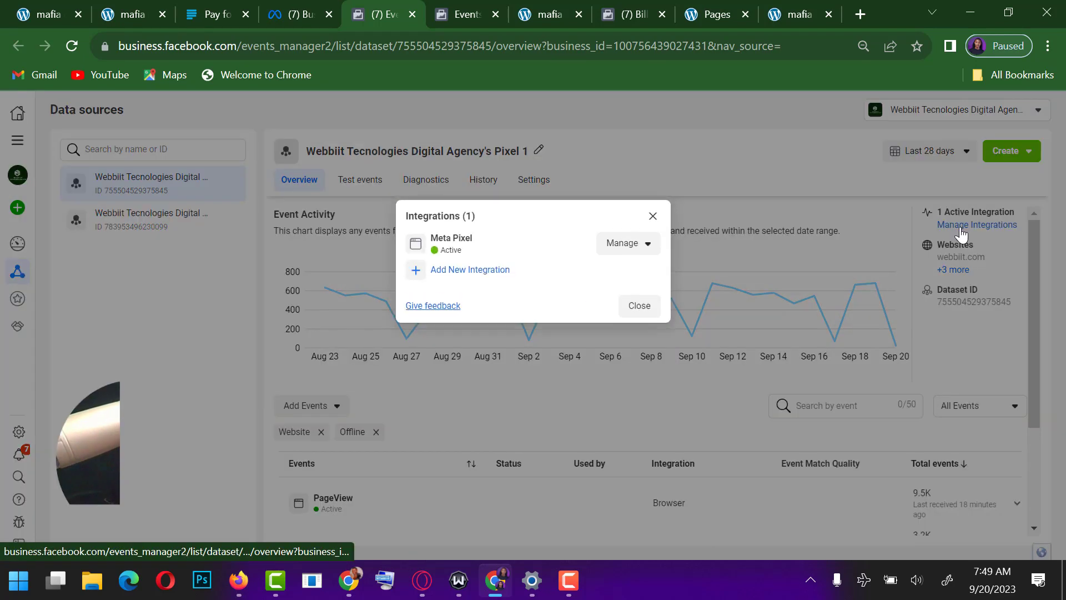
Open the Event Setup Tool for the Meta Pixel integration and bring up its website URL entry.
{"action": "left_click", "coordinate": [961, 228]}
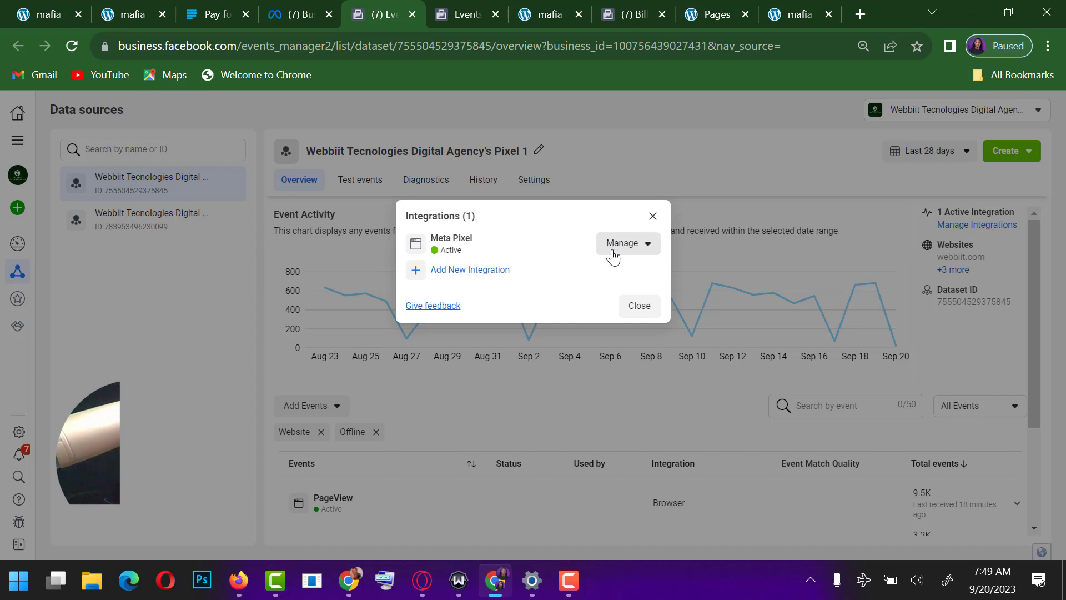
{"action": "left_click", "coordinate": [646, 251]}
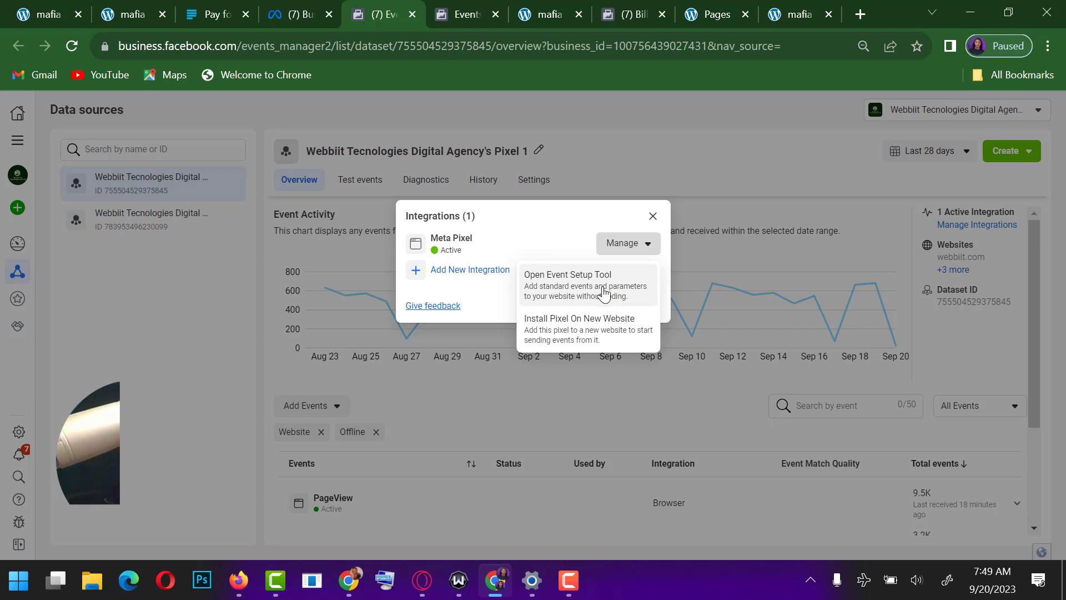
{"action": "left_click", "coordinate": [569, 291]}
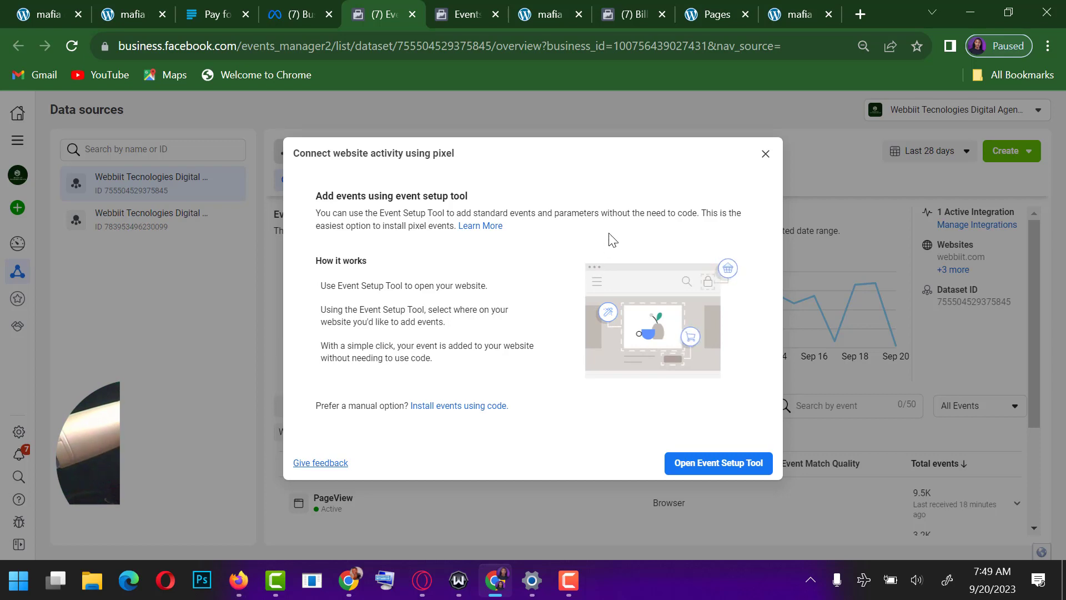
{"action": "left_click", "coordinate": [722, 468]}
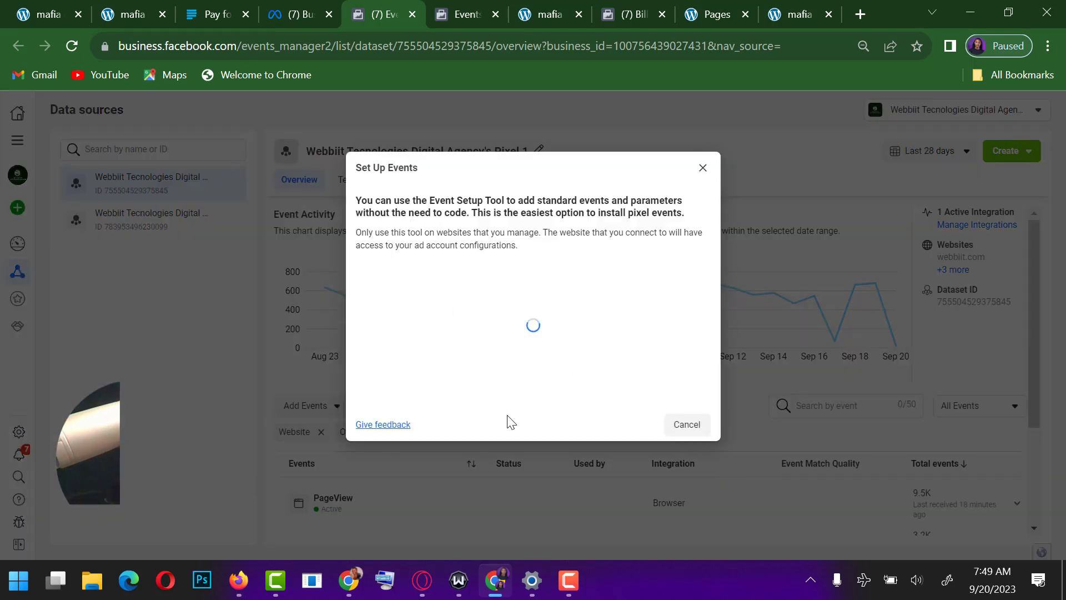
{"action": "left_click", "coordinate": [488, 314]}
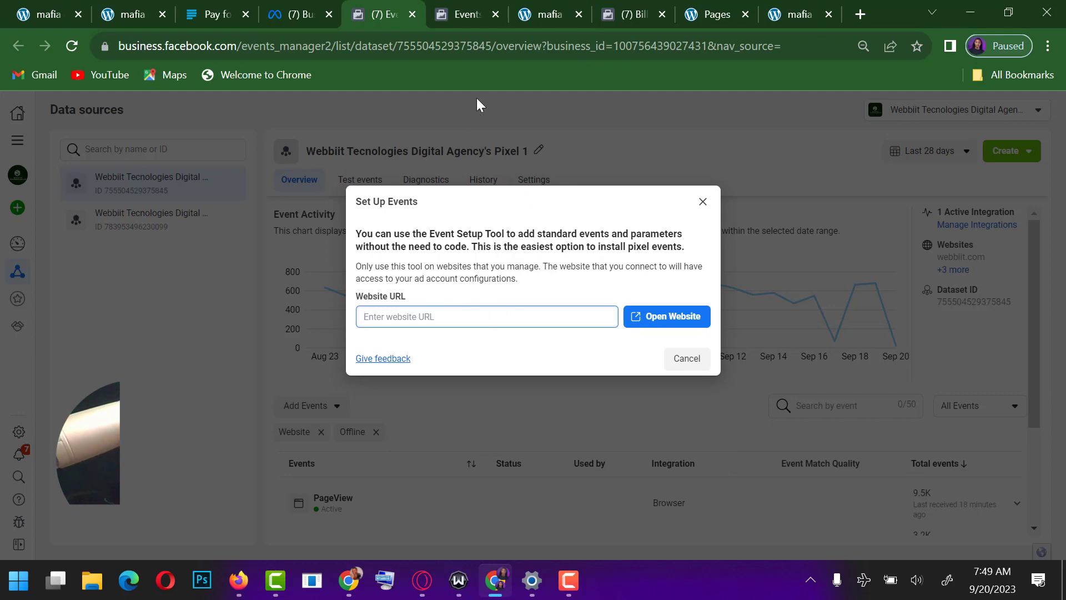
{"action": "left_click", "coordinate": [562, 8]}
{"action": "left_click", "coordinate": [313, 46]}
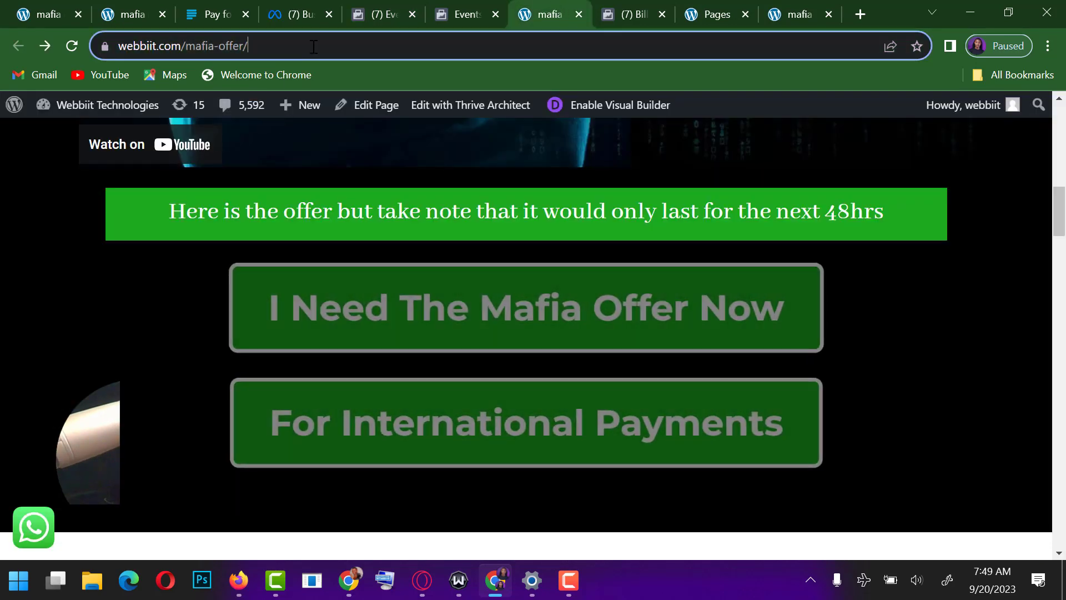
{"action": "left_click", "coordinate": [299, 45]}
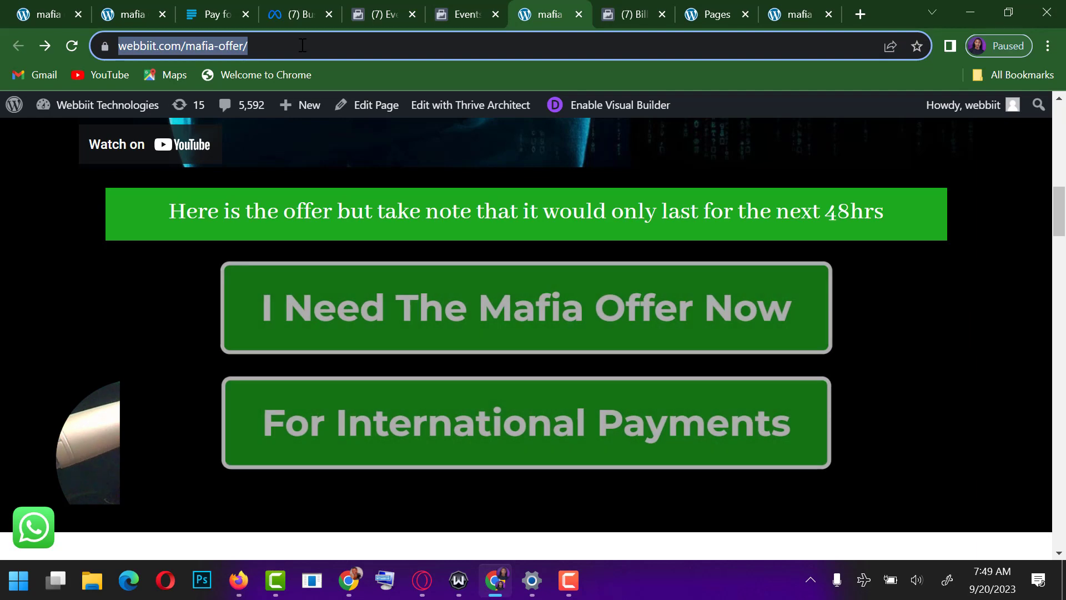
{"action": "left_click", "coordinate": [299, 45]}
{"action": "key", "text": "ctrl+a"}
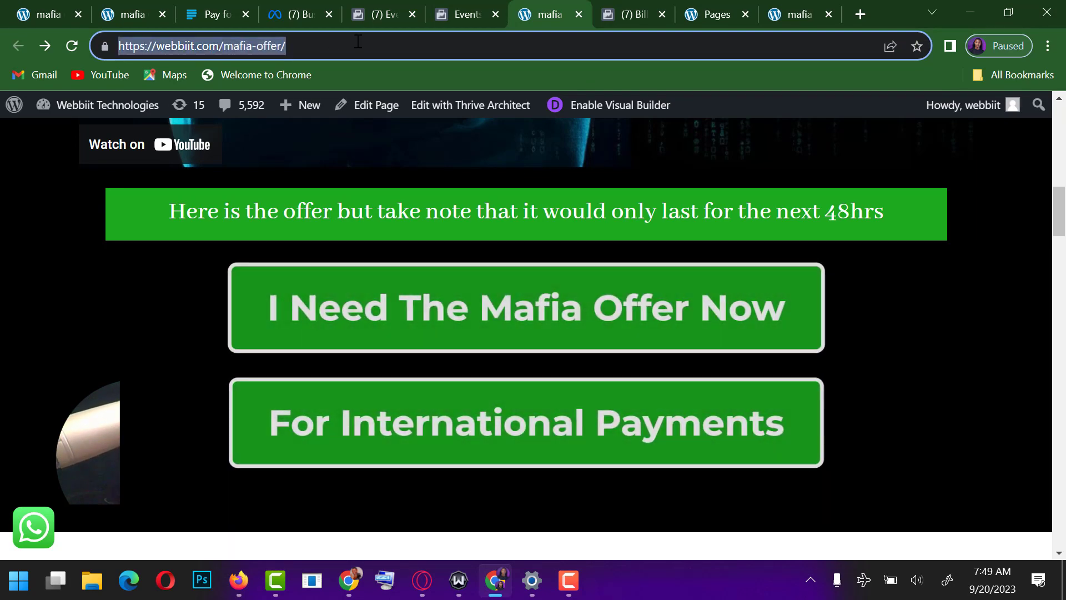
{"action": "left_click", "coordinate": [211, 47]}
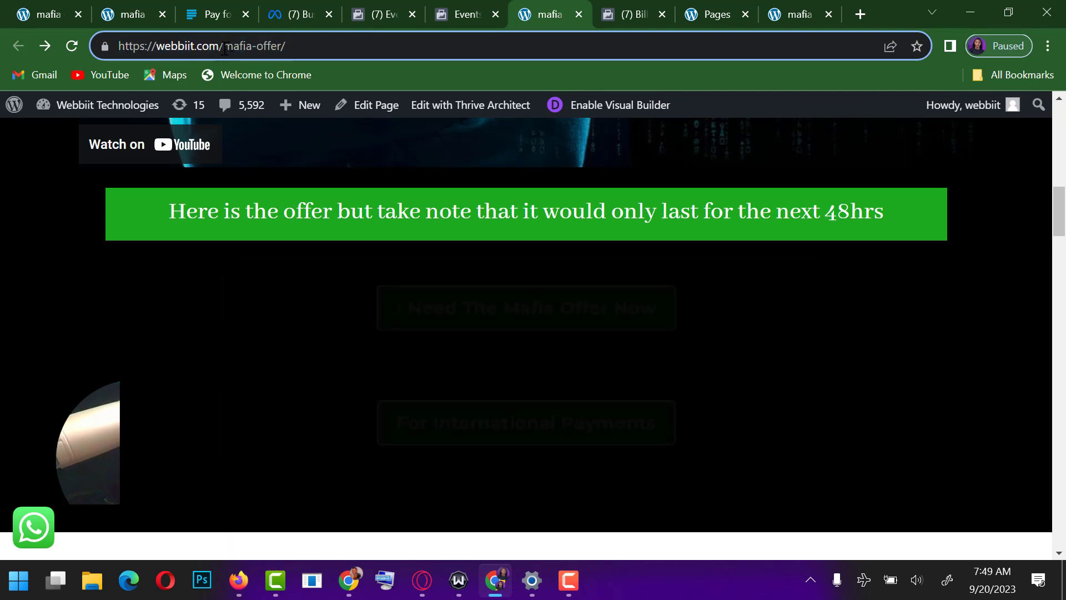
{"action": "left_click_drag", "start_coordinate": [220, 46], "coordinate": [67, 48]}
{"action": "left_click_drag", "start_coordinate": [286, 46], "coordinate": [229, 52]}
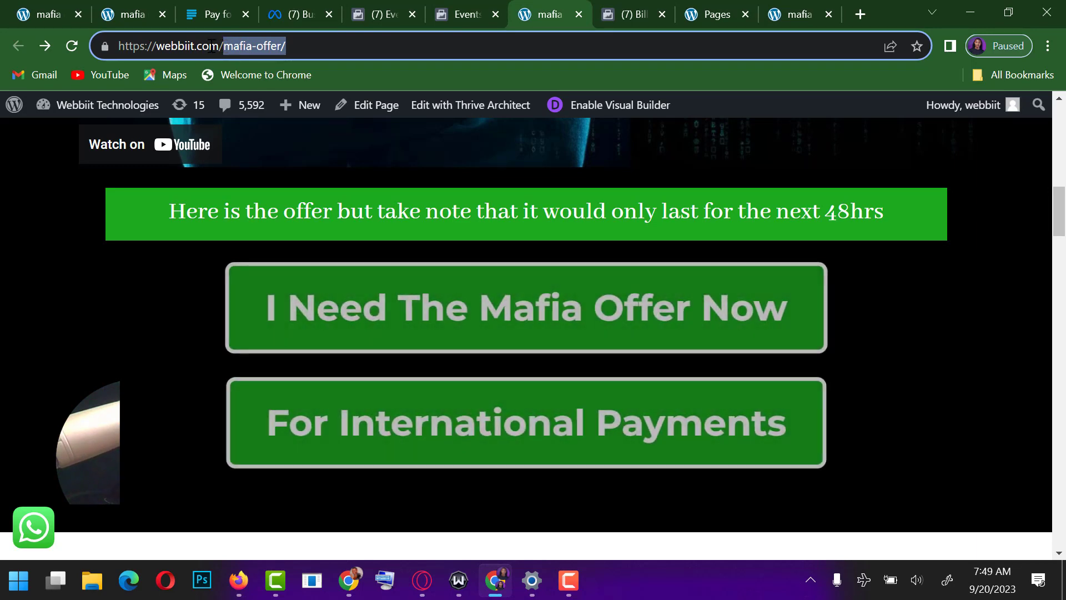
{"action": "left_click", "coordinate": [342, 45]}
{"action": "left_click_drag", "start_coordinate": [359, 44], "coordinate": [105, 44]}
{"action": "key", "text": "ctrl+c"}
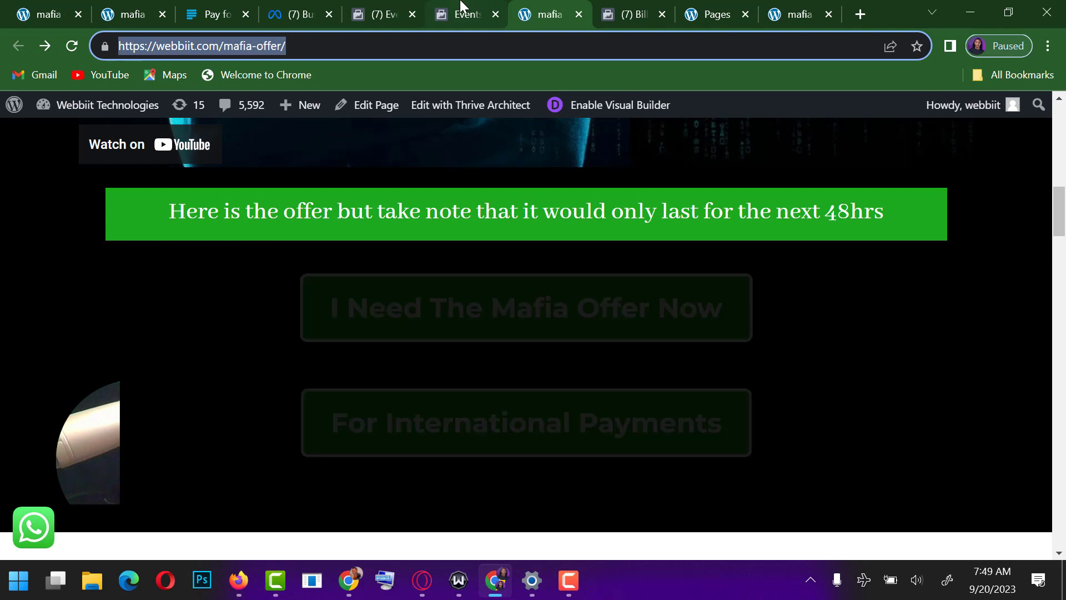
{"action": "left_click", "coordinate": [383, 14]}
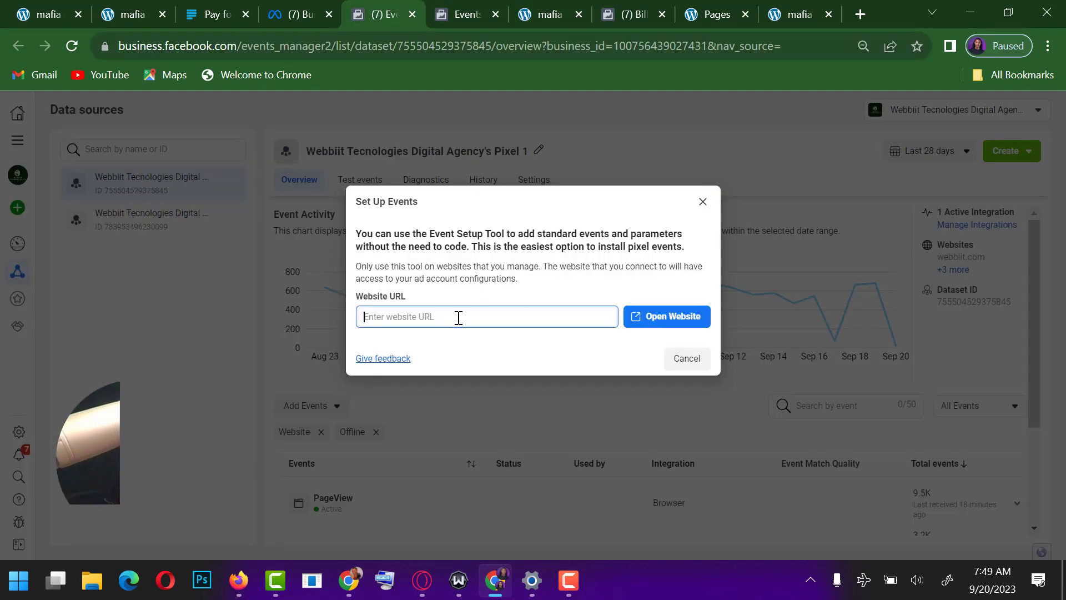
{"action": "key", "text": "ctrl+v"}
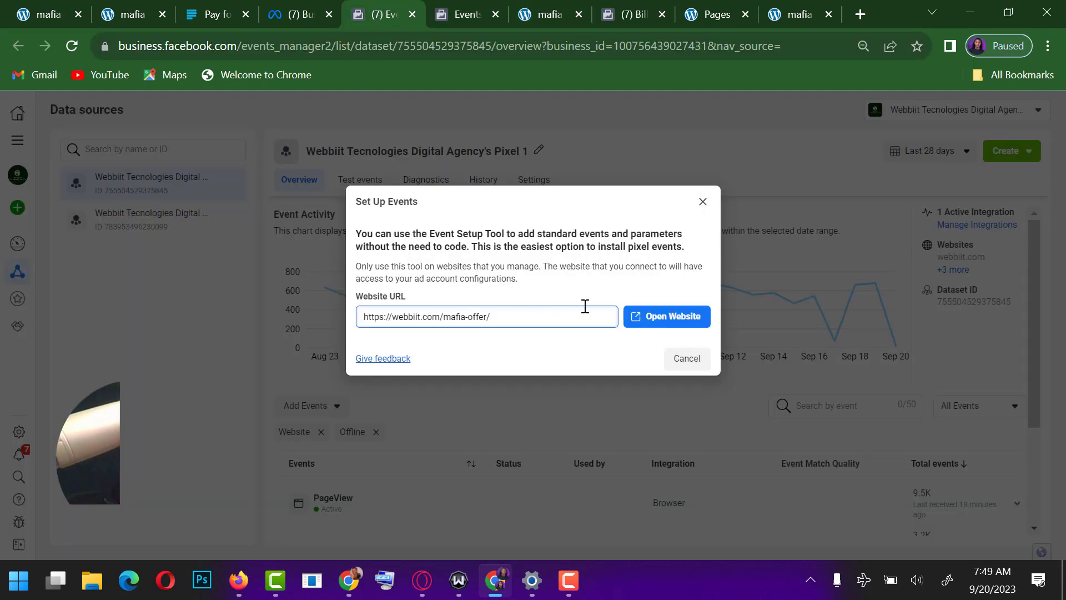
{"action": "left_click", "coordinate": [668, 323]}
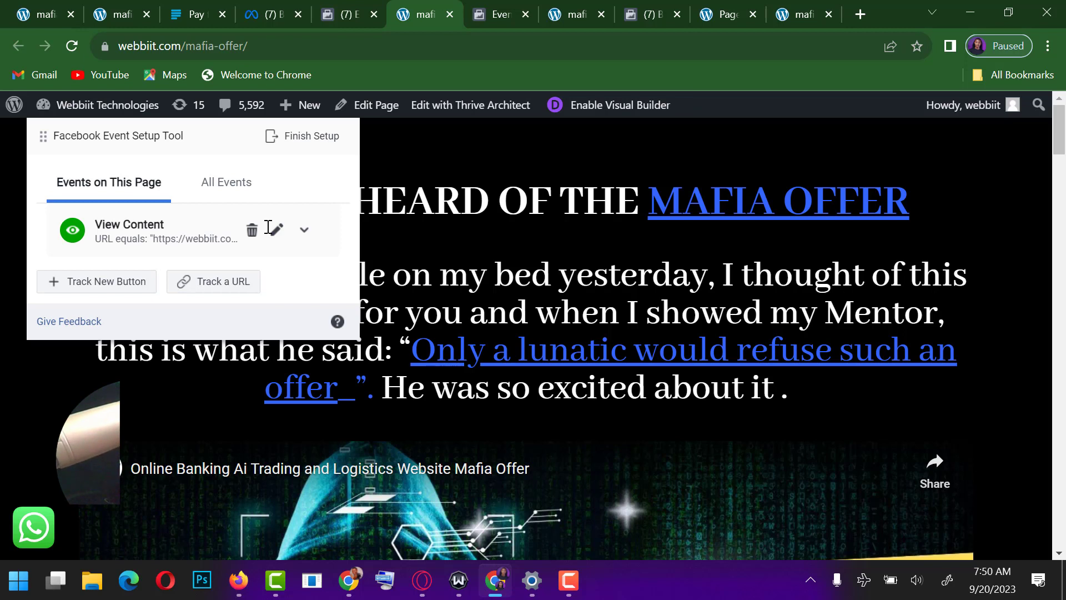
Start tracking a new button and locate "I Need The Mafia Offer Now" and "For International Payments" on the page.
{"action": "left_click", "coordinate": [83, 283]}
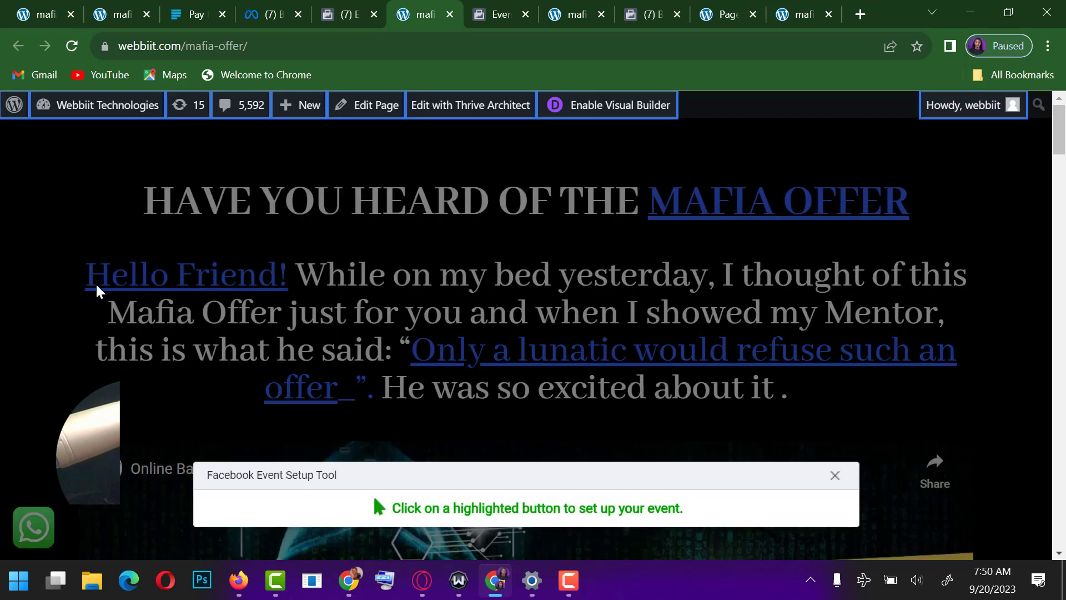
{"action": "scroll", "coordinate": [429, 310], "scroll_direction": "down", "scroll_amount": 8}
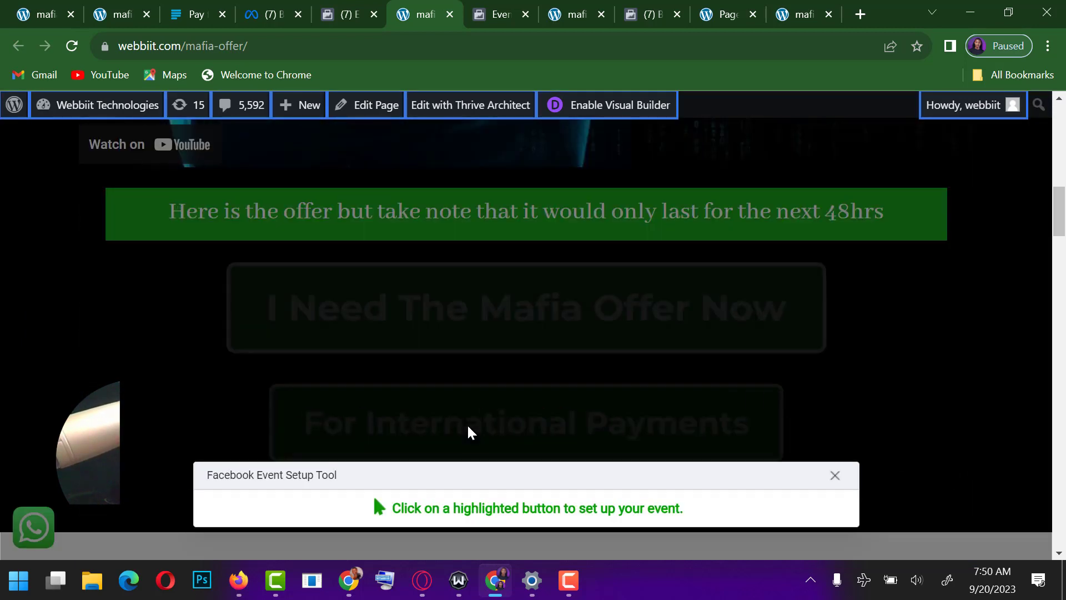
{"action": "scroll", "coordinate": [472, 428], "scroll_direction": "down", "scroll_amount": 5}
{"action": "scroll", "coordinate": [467, 334], "scroll_direction": "up", "scroll_amount": 4}
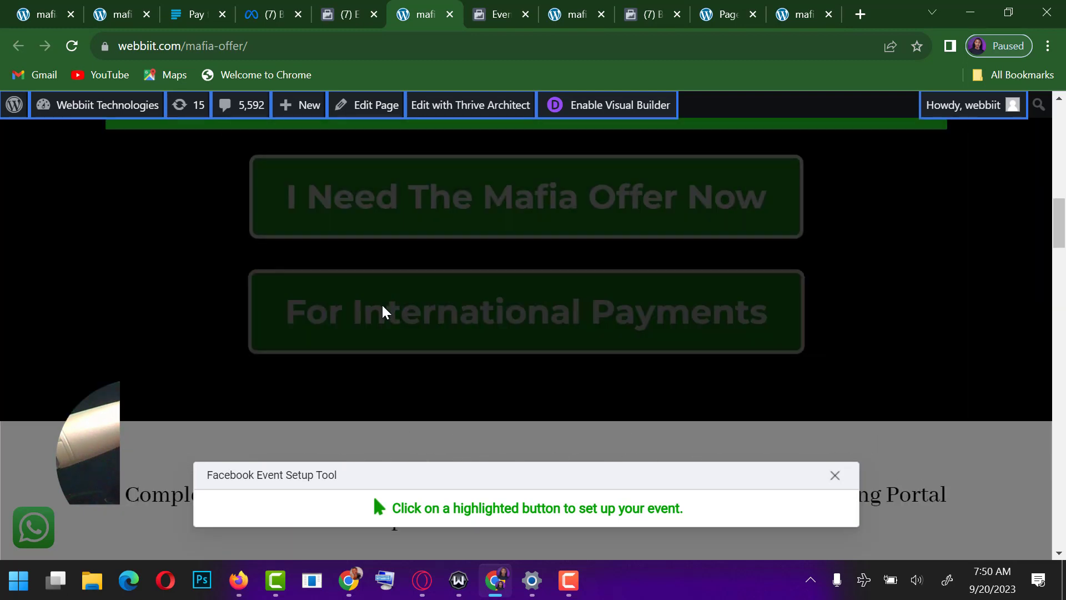
{"action": "scroll", "coordinate": [472, 222], "scroll_direction": "up", "scroll_amount": 4}
{"action": "scroll", "coordinate": [444, 462], "scroll_direction": "down", "scroll_amount": 2}
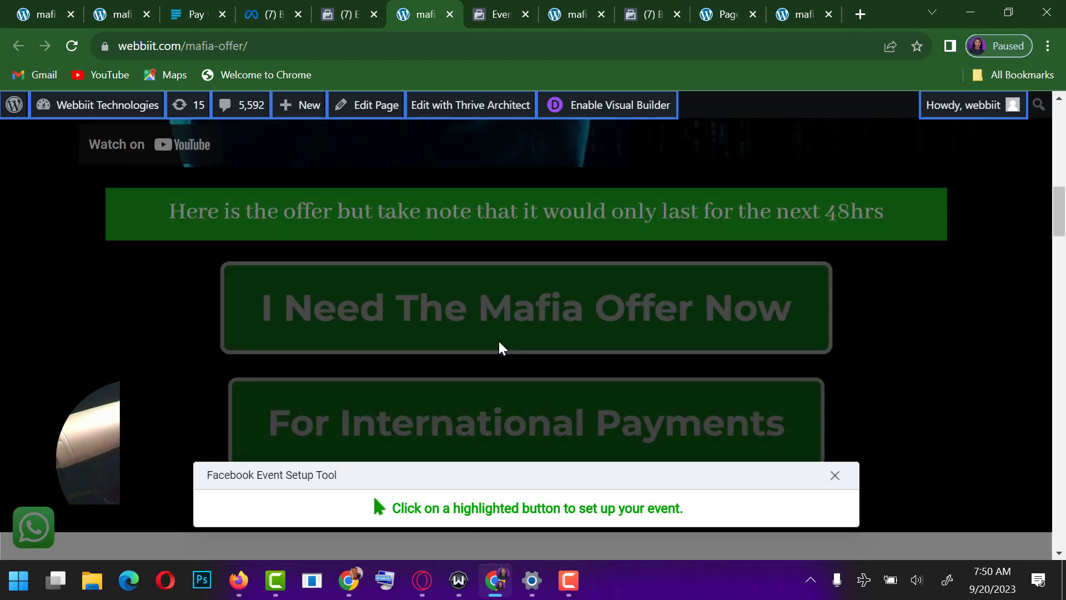
{"action": "scroll", "coordinate": [498, 341], "scroll_direction": "up", "scroll_amount": 9}
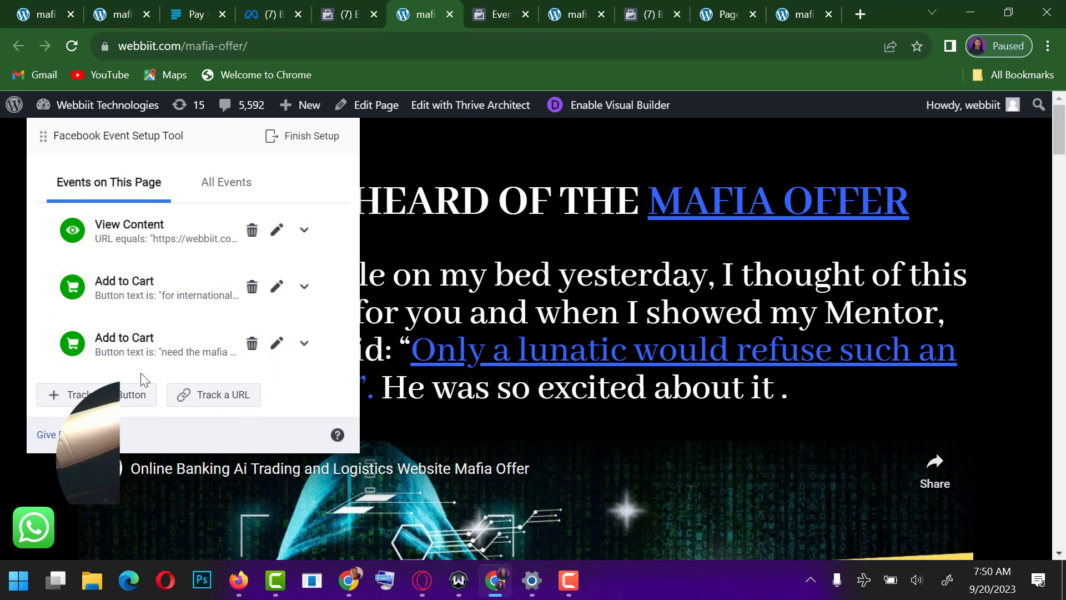
Review the tracked buttons on the mafia offer page and the event types available for the View Content event.
{"action": "scroll", "coordinate": [552, 389], "scroll_direction": "down", "scroll_amount": 10}
{"action": "scroll", "coordinate": [552, 389], "scroll_direction": "down", "scroll_amount": 2}
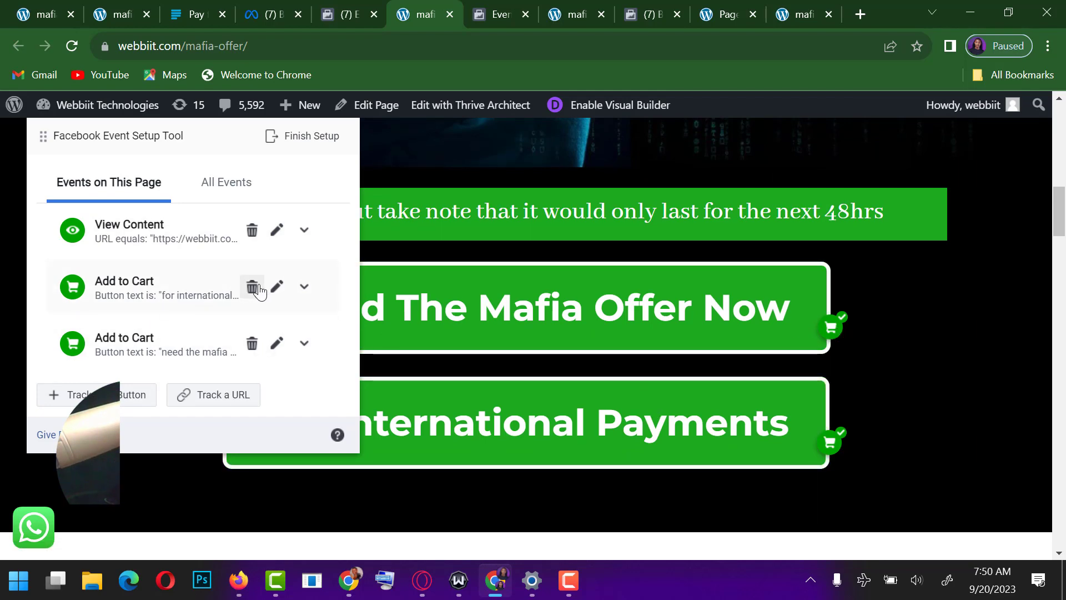
{"action": "scroll", "coordinate": [588, 324], "scroll_direction": "down", "scroll_amount": 10}
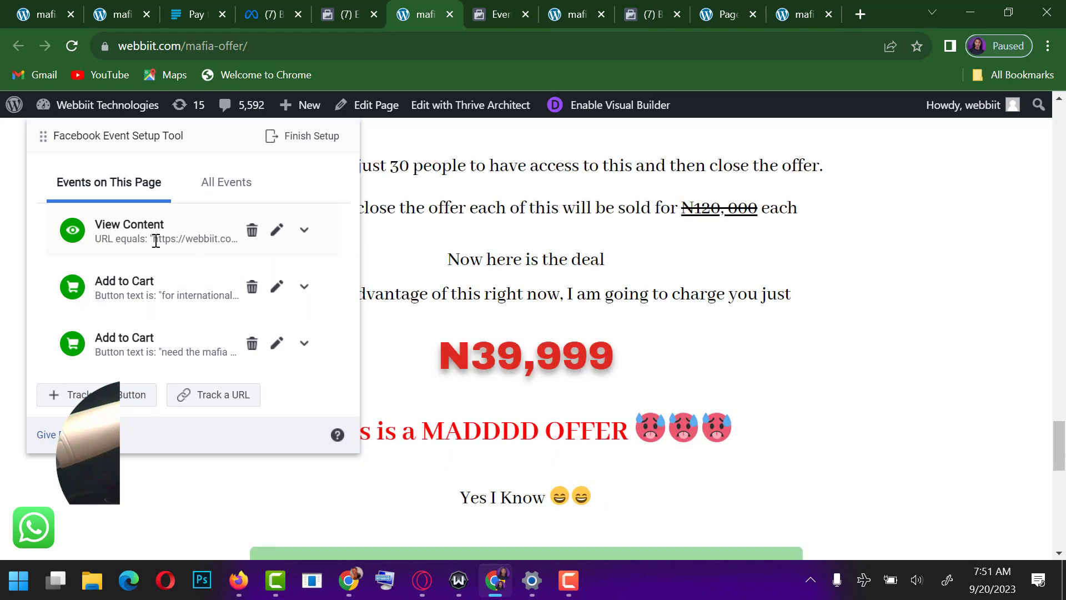
{"action": "scroll", "coordinate": [166, 265], "scroll_direction": "up", "scroll_amount": 4}
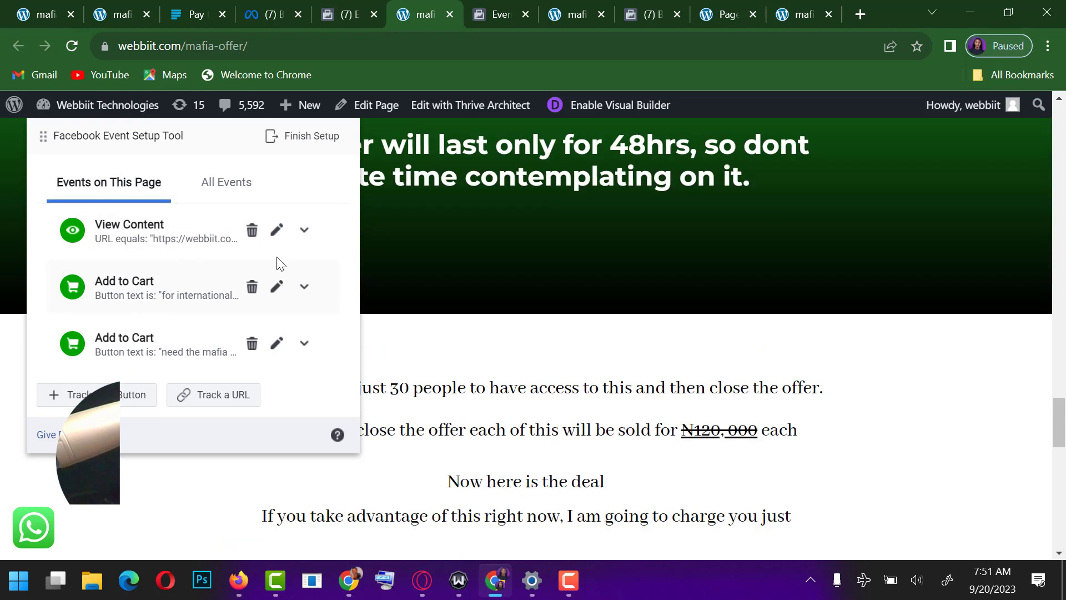
{"action": "left_click", "coordinate": [277, 235]}
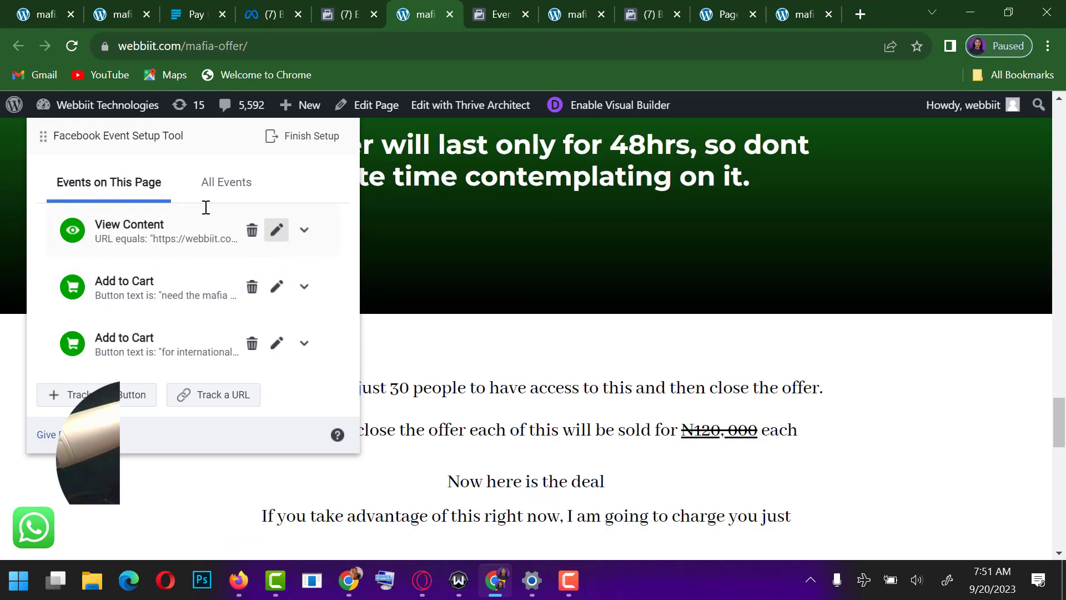
{"action": "left_click", "coordinate": [248, 189]}
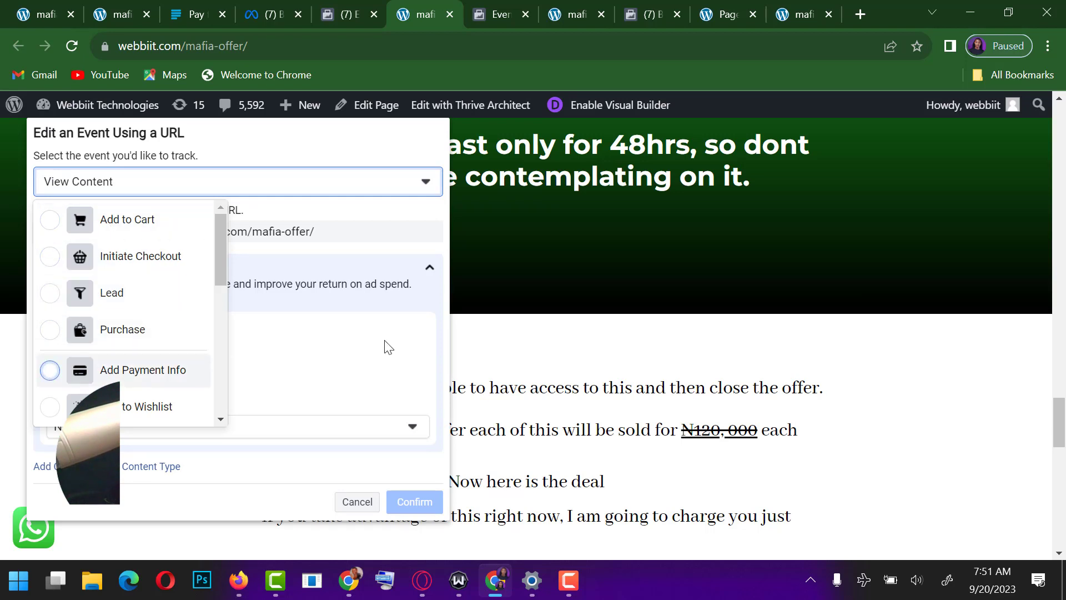
{"action": "left_click", "coordinate": [384, 361]}
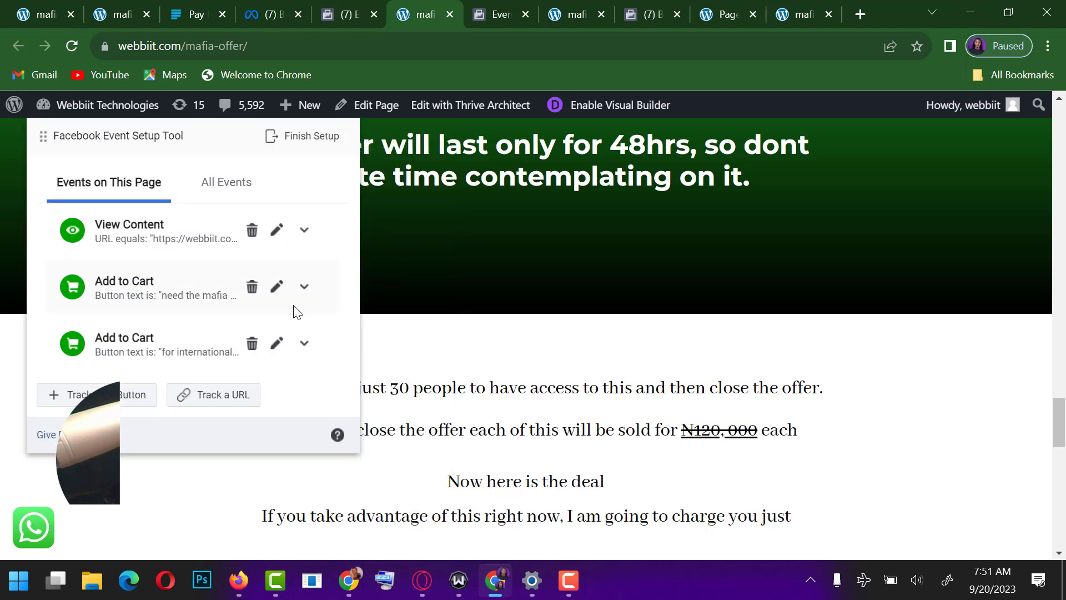
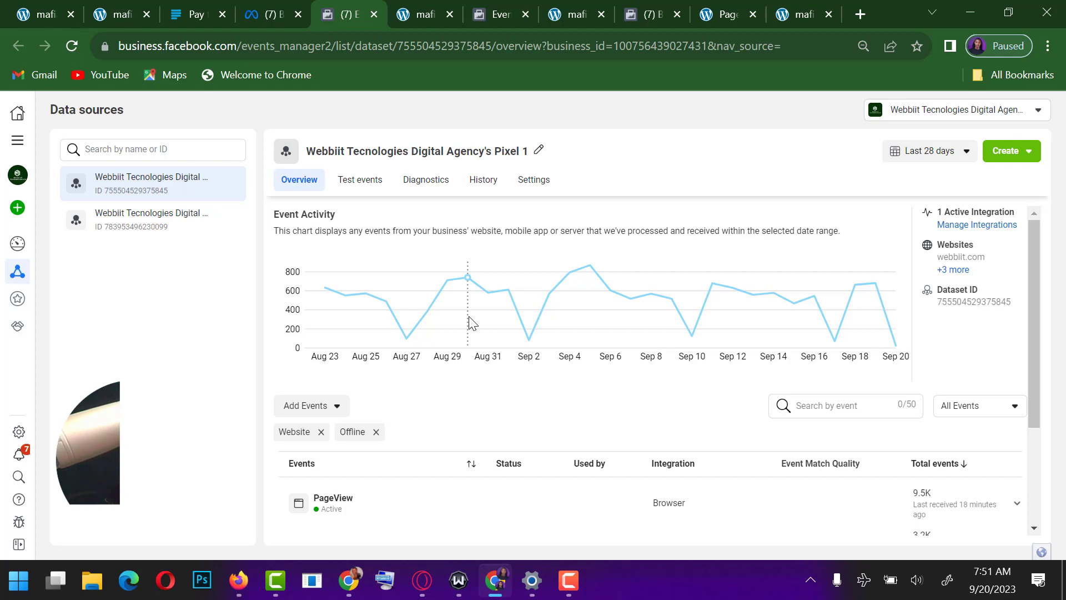
Examine the event activity and the events list in the pixel's overview in Events Manager.
{"action": "scroll", "coordinate": [503, 395], "scroll_direction": "down", "scroll_amount": 3}
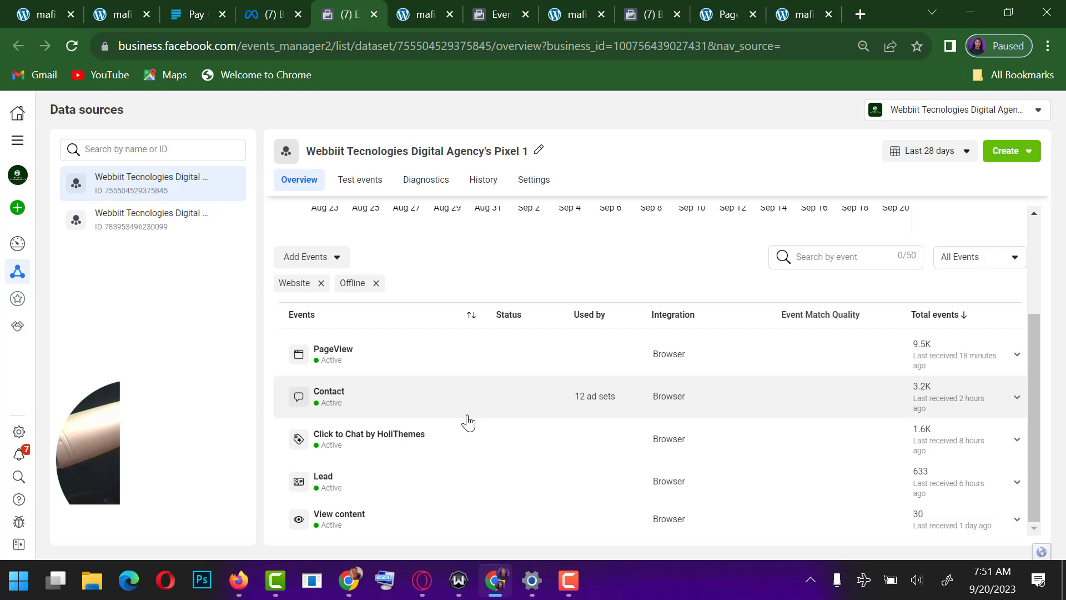
{"action": "scroll", "coordinate": [448, 408], "scroll_direction": "up", "scroll_amount": 3}
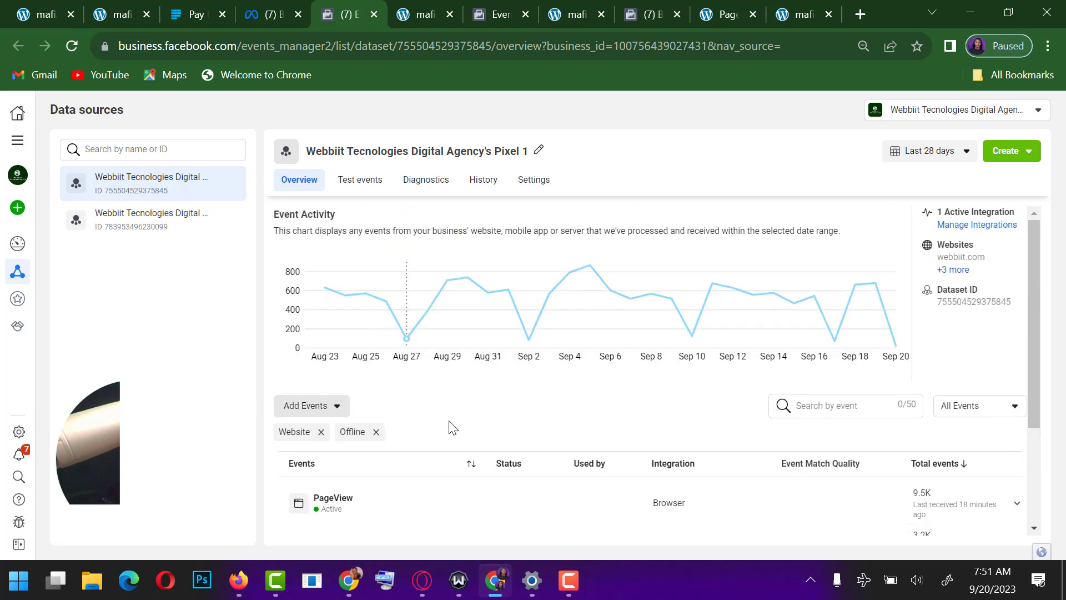
{"action": "scroll", "coordinate": [589, 430], "scroll_direction": "down", "scroll_amount": 3}
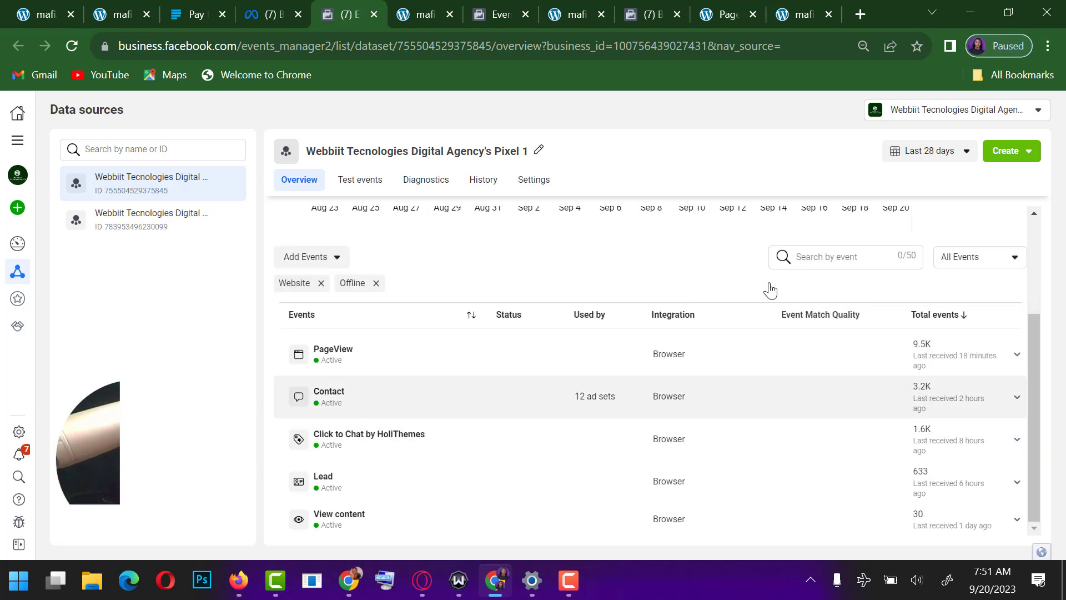
Examine the received test events for the pixel, including their processing status, setup method and time received.
{"action": "left_click", "coordinate": [353, 184]}
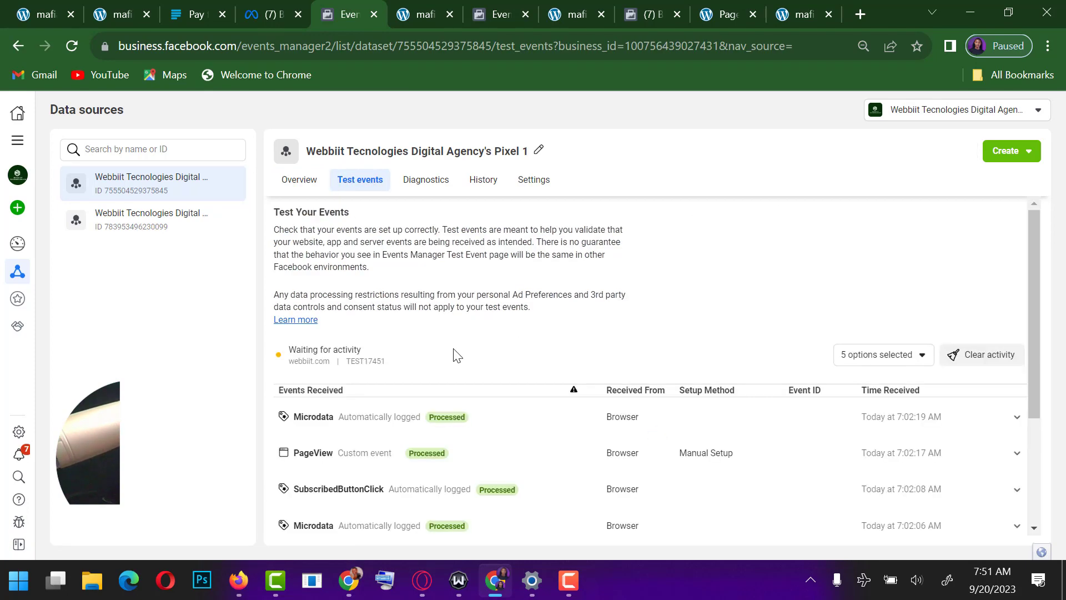
{"action": "scroll", "coordinate": [457, 355], "scroll_direction": "down", "scroll_amount": 3}
{"action": "scroll", "coordinate": [507, 352], "scroll_direction": "up", "scroll_amount": 3}
{"action": "scroll", "coordinate": [419, 355], "scroll_direction": "down", "scroll_amount": 3}
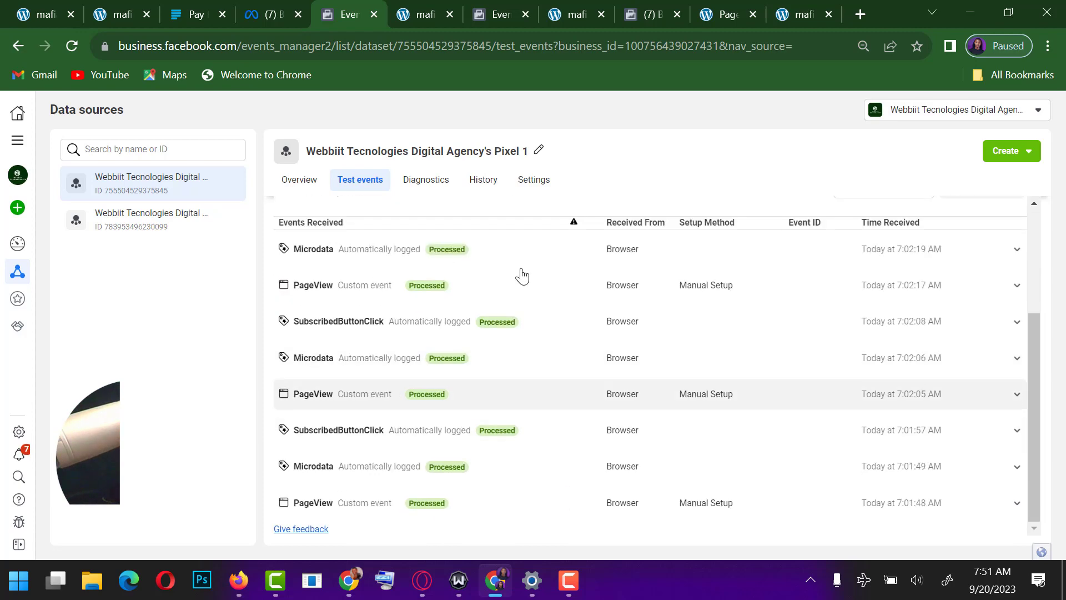
{"action": "scroll", "coordinate": [462, 333], "scroll_direction": "up", "scroll_amount": 3}
{"action": "scroll", "coordinate": [464, 328], "scroll_direction": "down", "scroll_amount": 3}
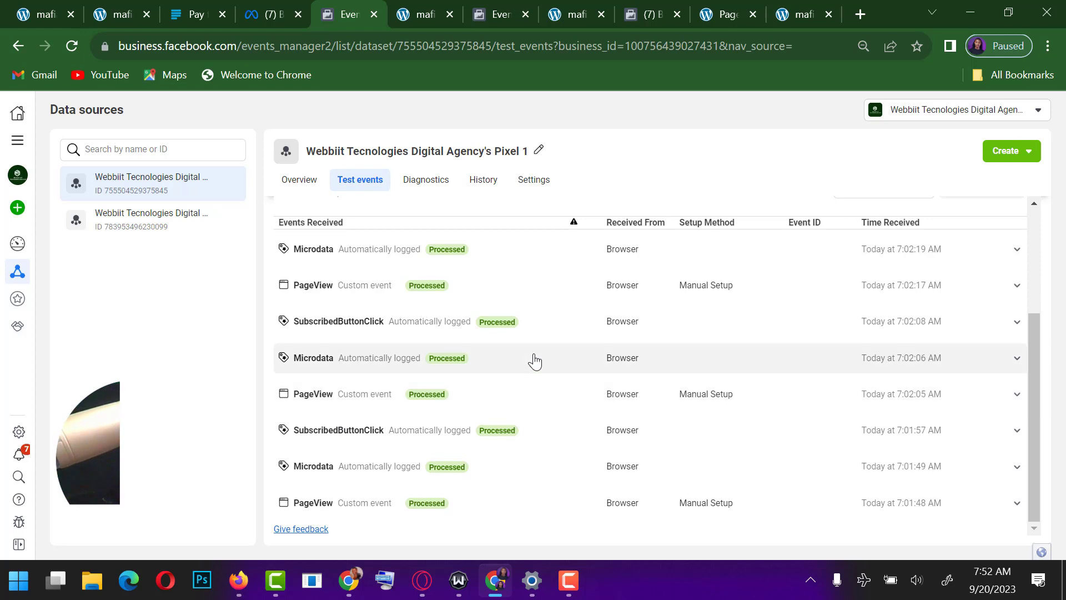
{"action": "scroll", "coordinate": [545, 379], "scroll_direction": "up", "scroll_amount": 3}
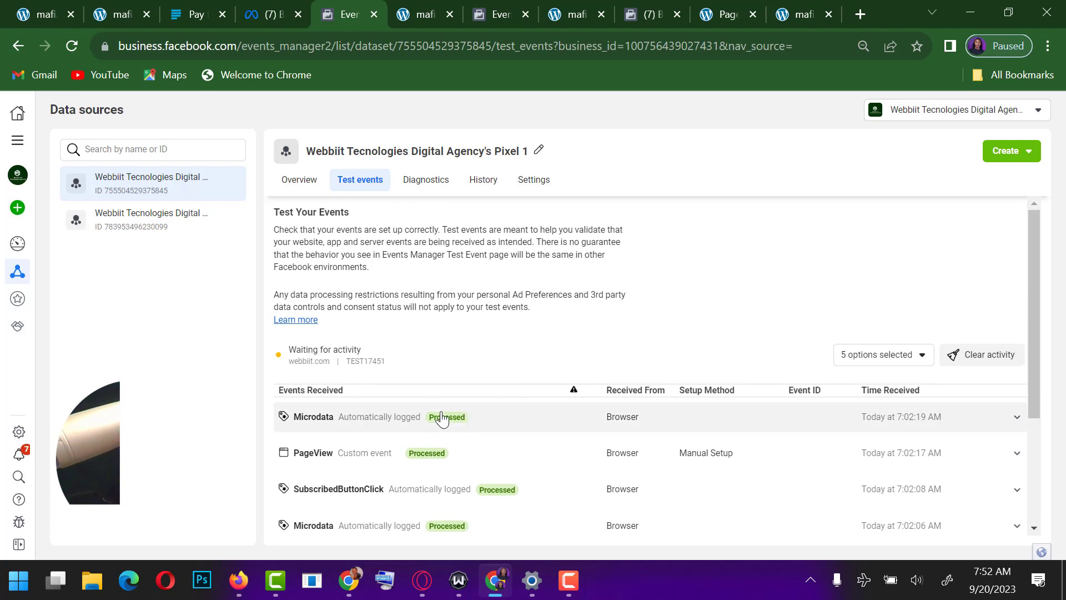
{"action": "left_click", "coordinate": [575, 14]}
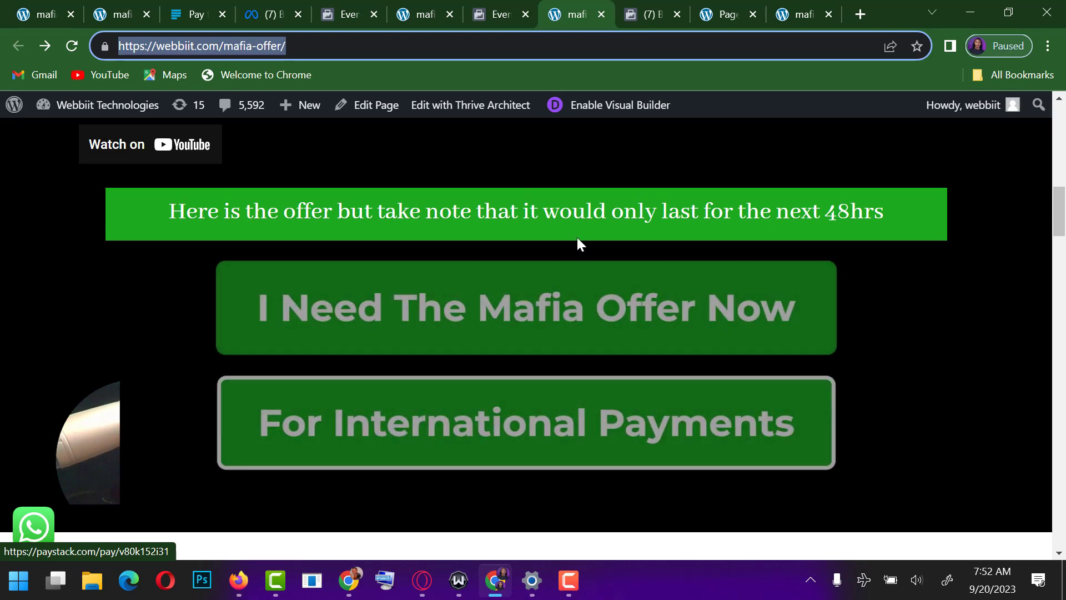
{"action": "left_click", "coordinate": [345, 12]}
{"action": "scroll", "coordinate": [417, 395], "scroll_direction": "down", "scroll_amount": 3}
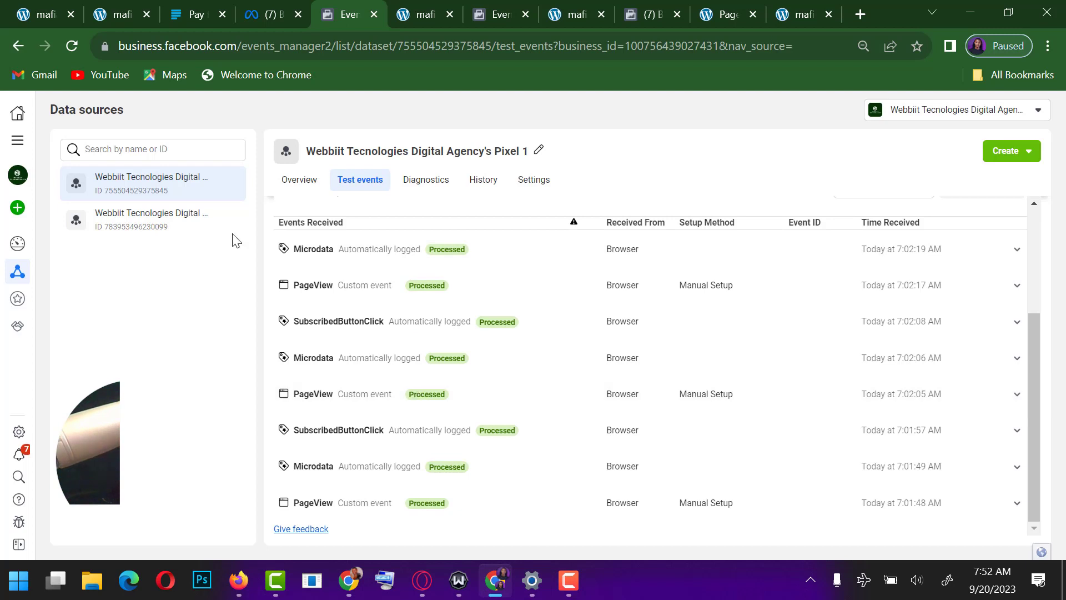
Return to the pixel's overview and show the management options for its Meta Pixel integration.
{"action": "left_click", "coordinate": [299, 179]}
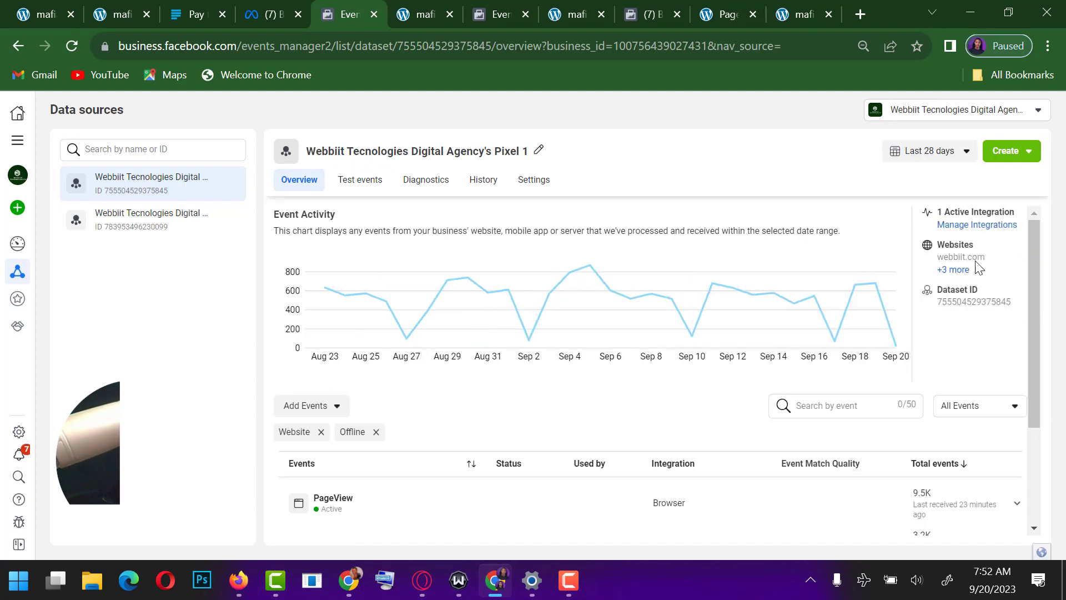
{"action": "left_click", "coordinate": [1001, 227]}
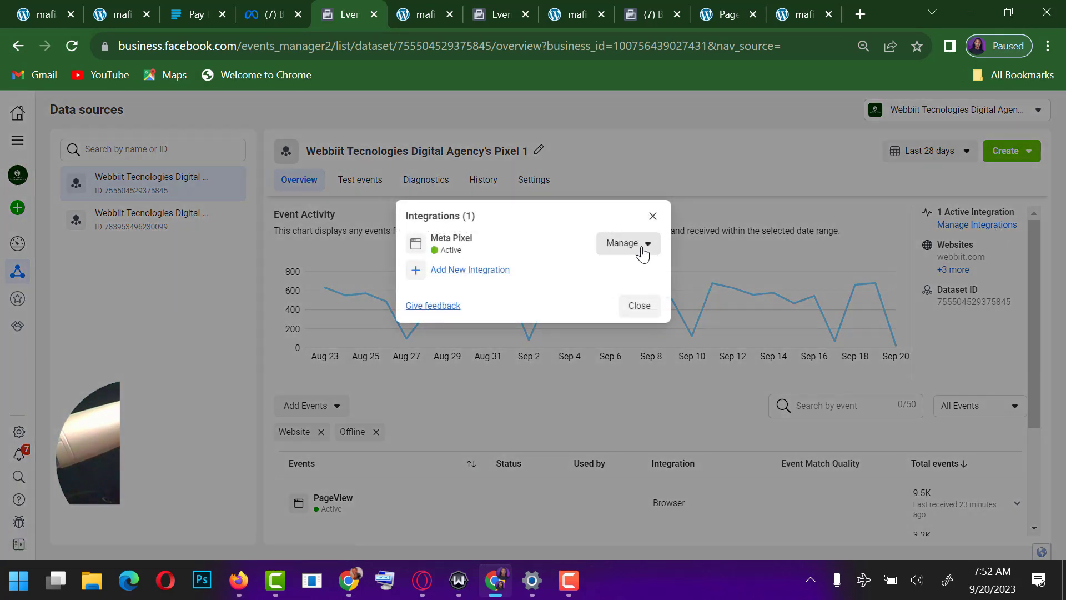
{"action": "left_click", "coordinate": [641, 246]}
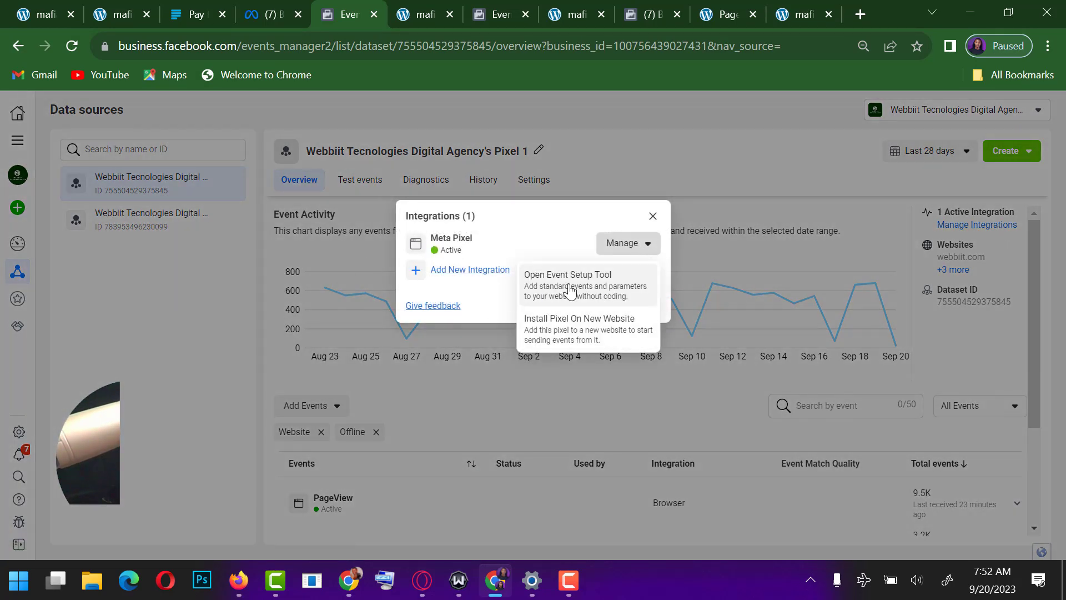